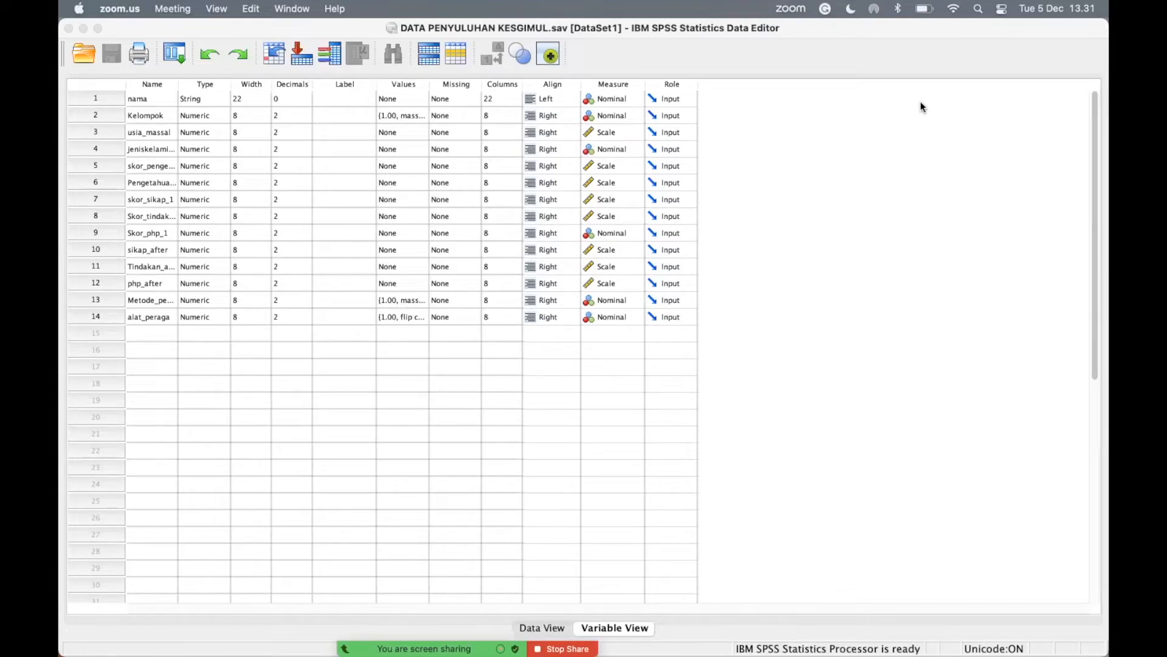
Set up an Explore analysis of the dataset with Skor_php_1 as the dependent variable
left_click(780, 50)
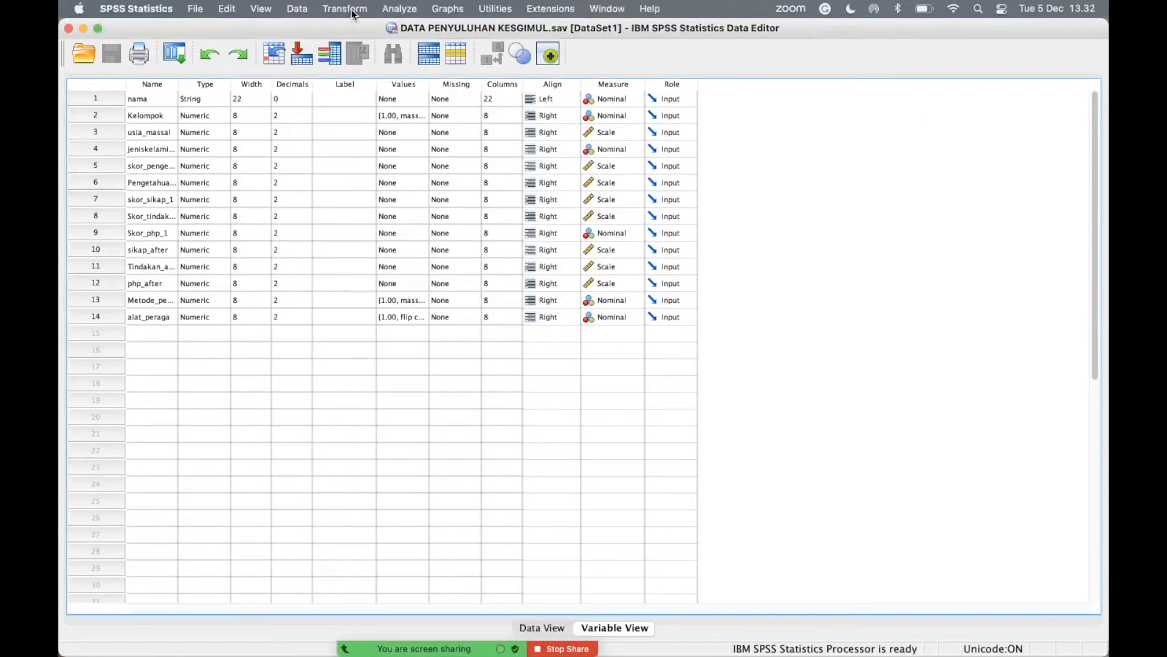
left_click(298, 9)
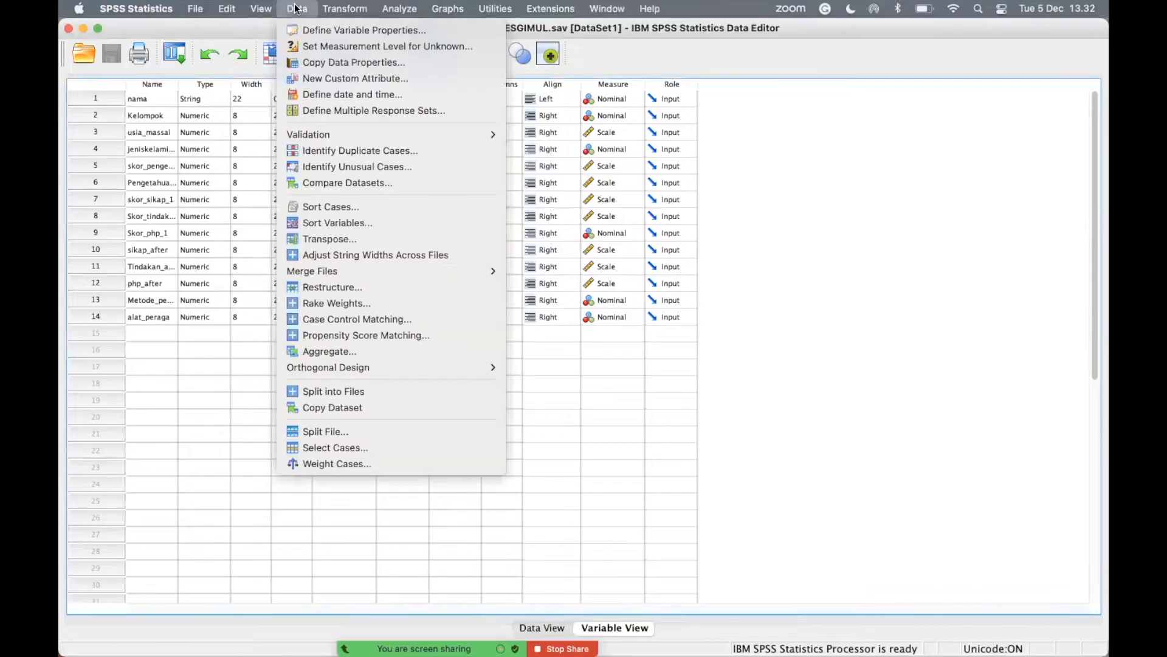
mouse_move(342, 10)
mouse_move(400, 9)
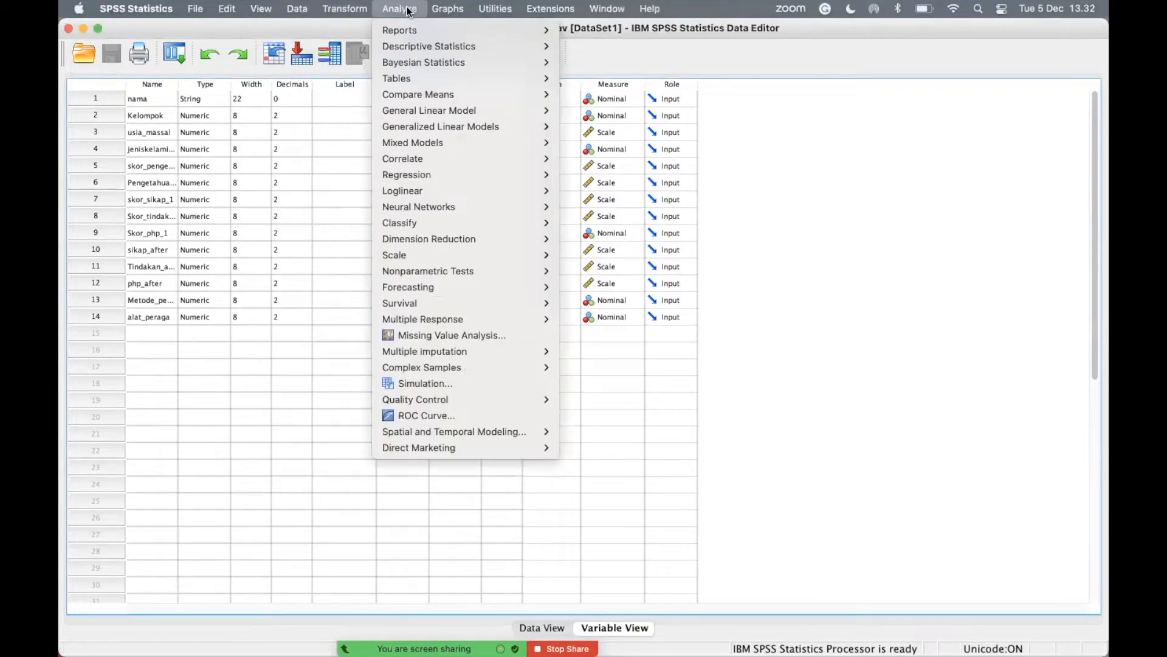
mouse_move(431, 47)
left_click(588, 78)
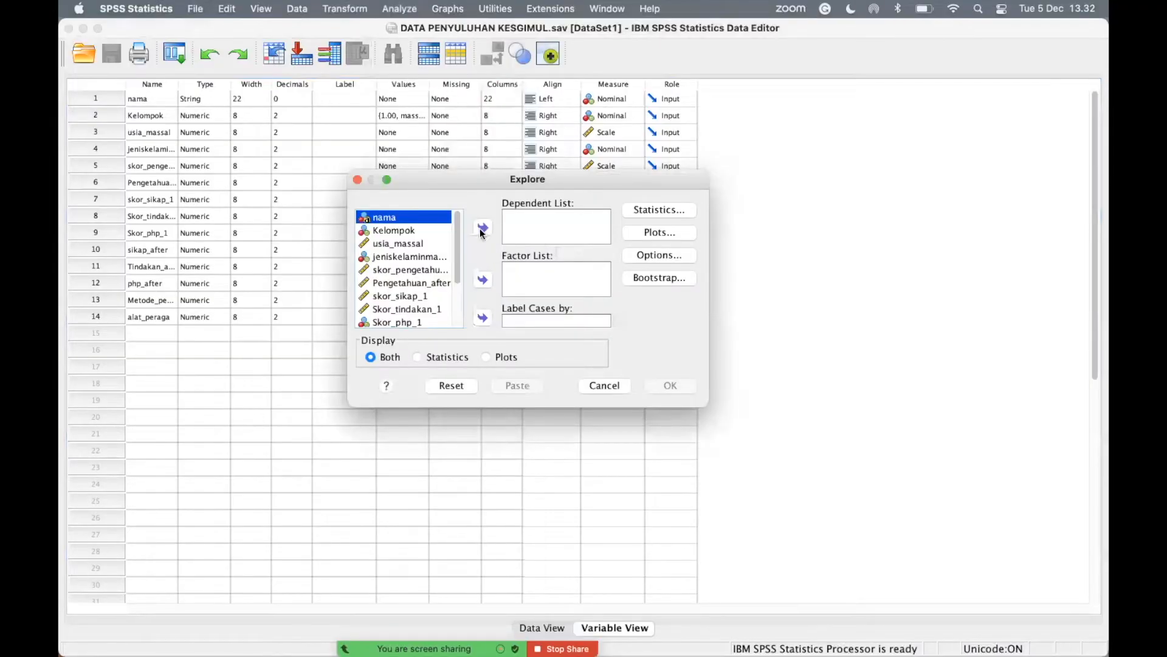
left_click_drag(457, 247, 459, 291)
left_click(407, 257)
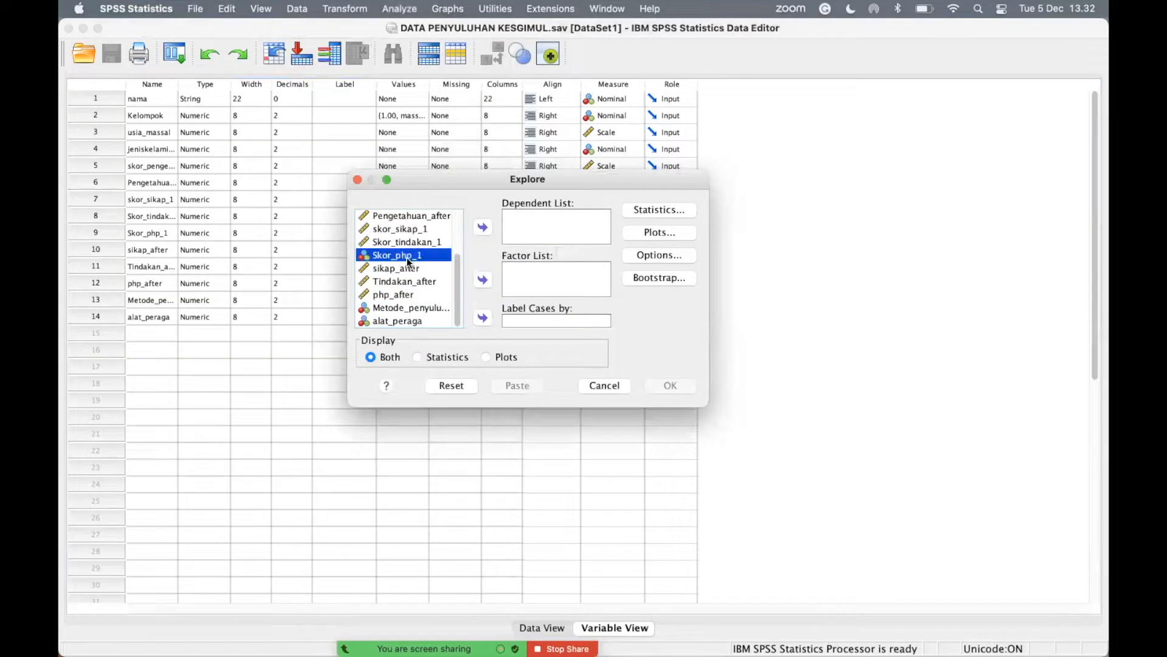
left_click(482, 228)
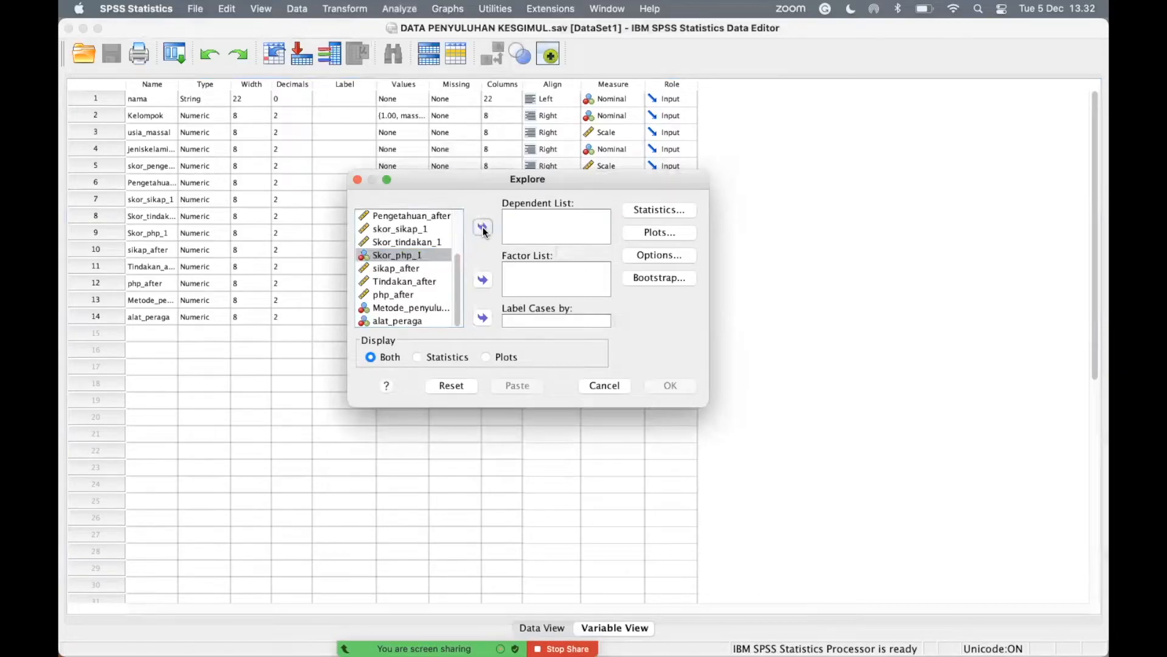
Include a histogram and normality plots with tests in the Explore output, and run the analysis
left_click(658, 234)
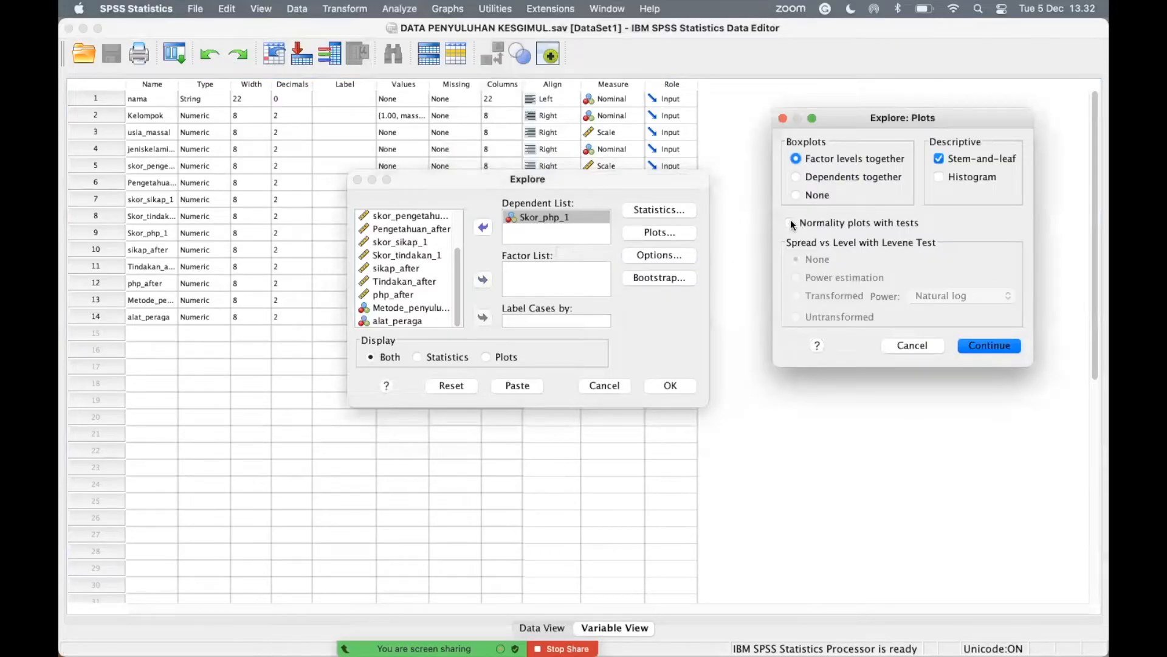
left_click(790, 223)
left_click(938, 177)
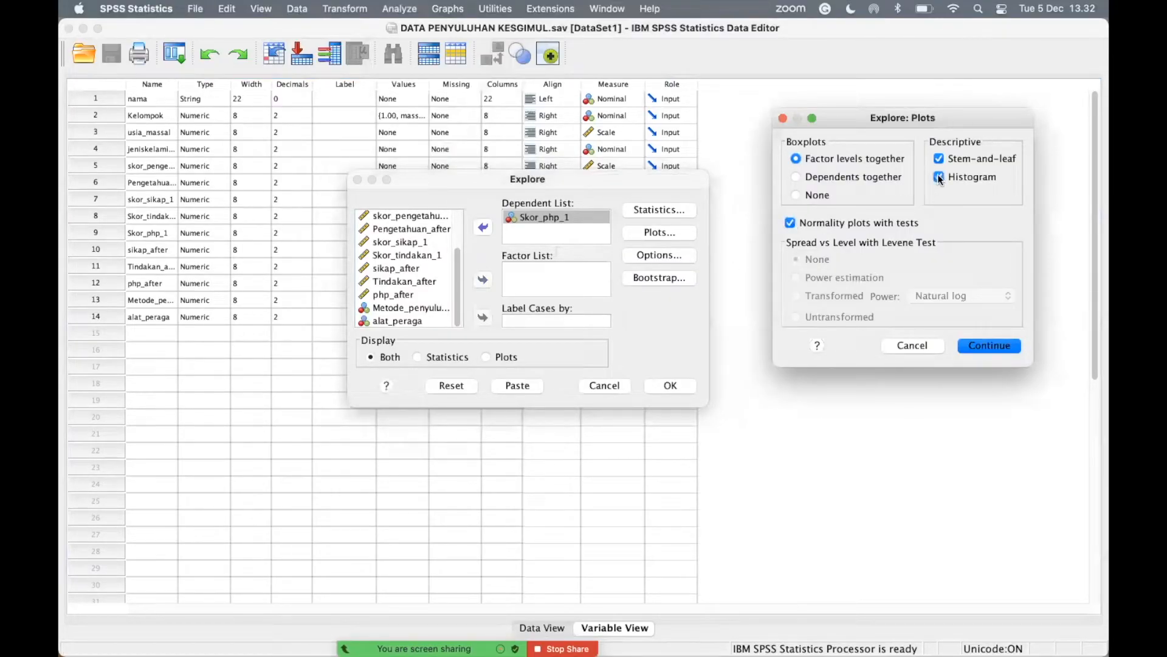
left_click(968, 343)
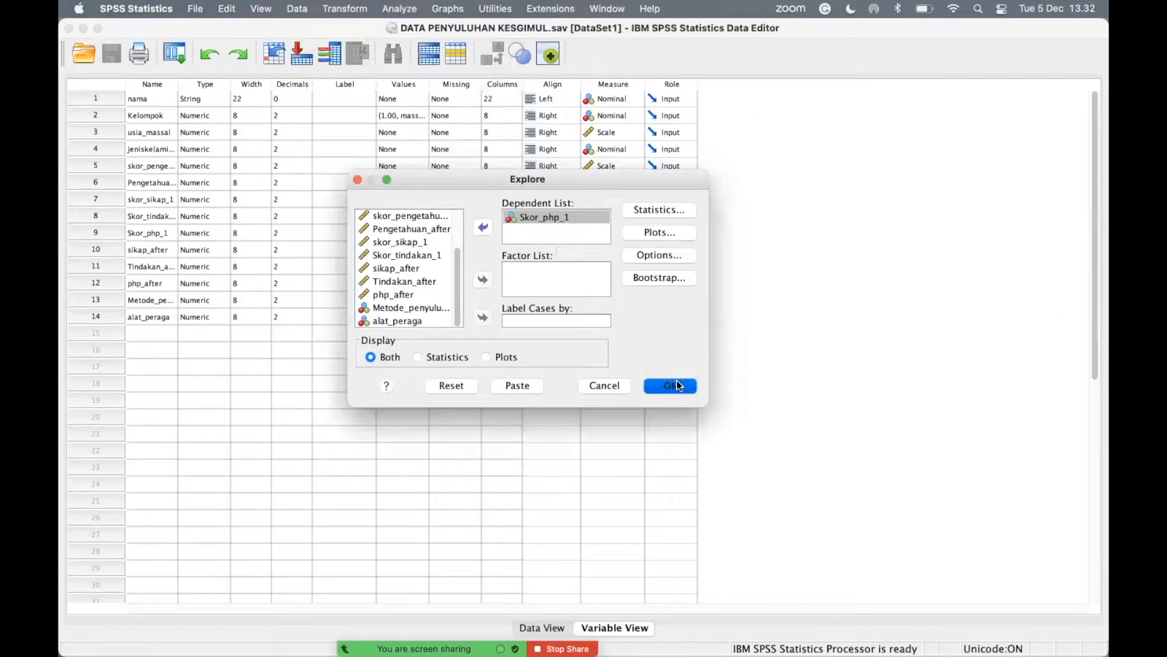
left_click(677, 384)
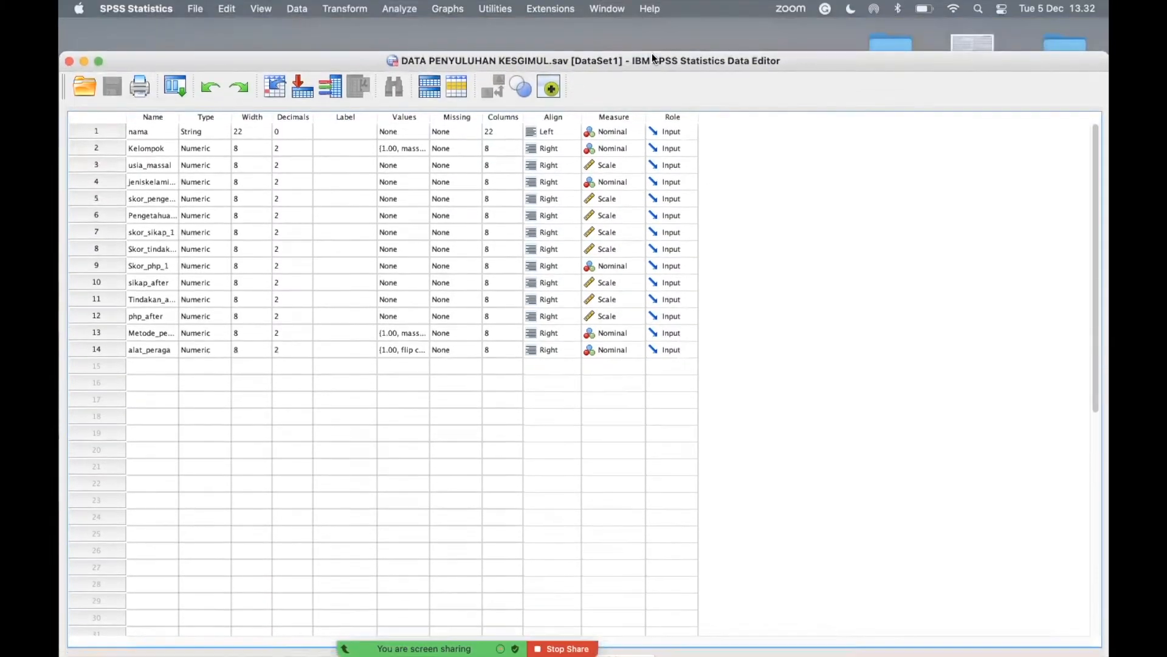
Bring up the Output1 viewer window and examine the Tests of Normality table for Skor_php_1
mouse_move(1057, 636)
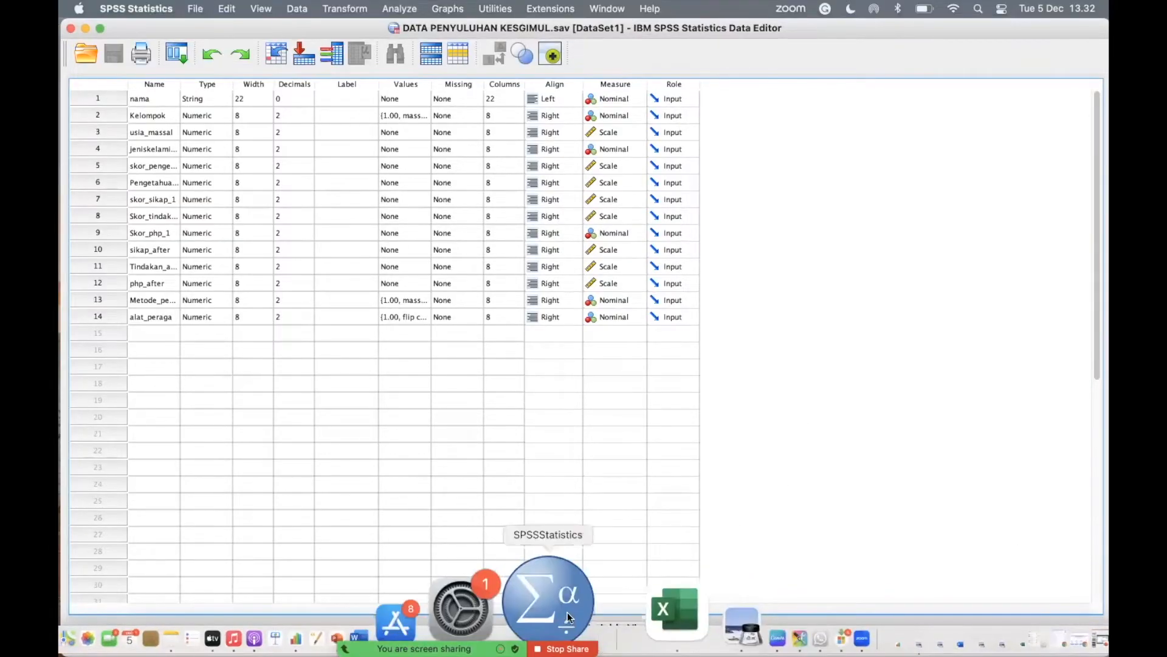
right_click(568, 607)
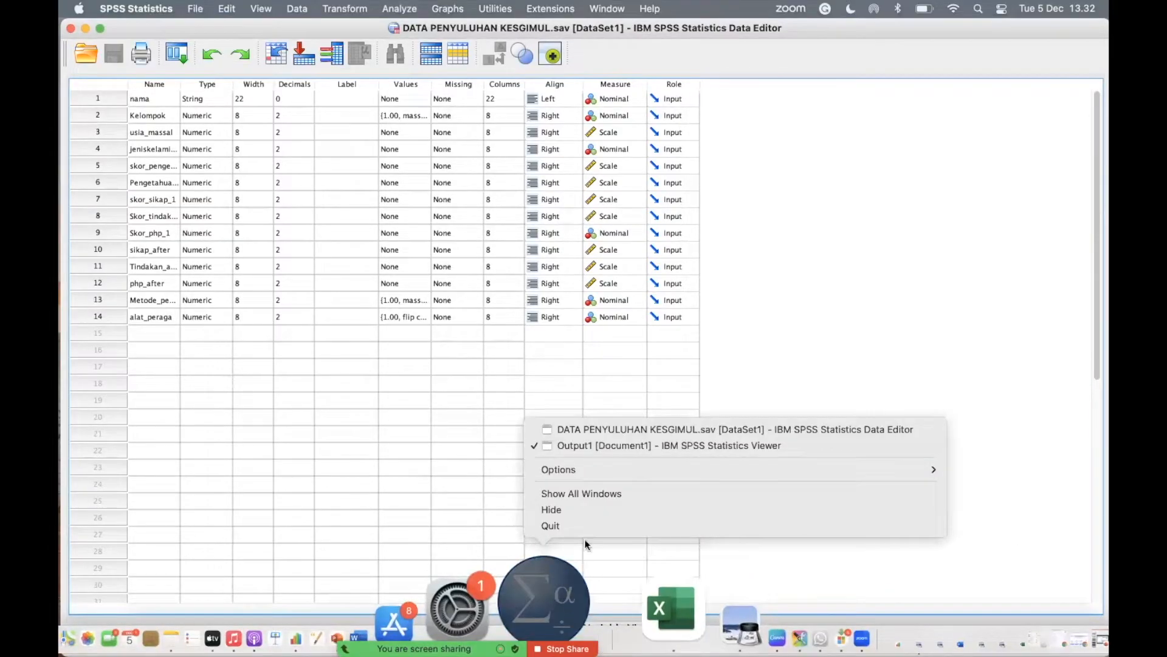
left_click(590, 445)
left_click_drag(726, 114, 718, 21)
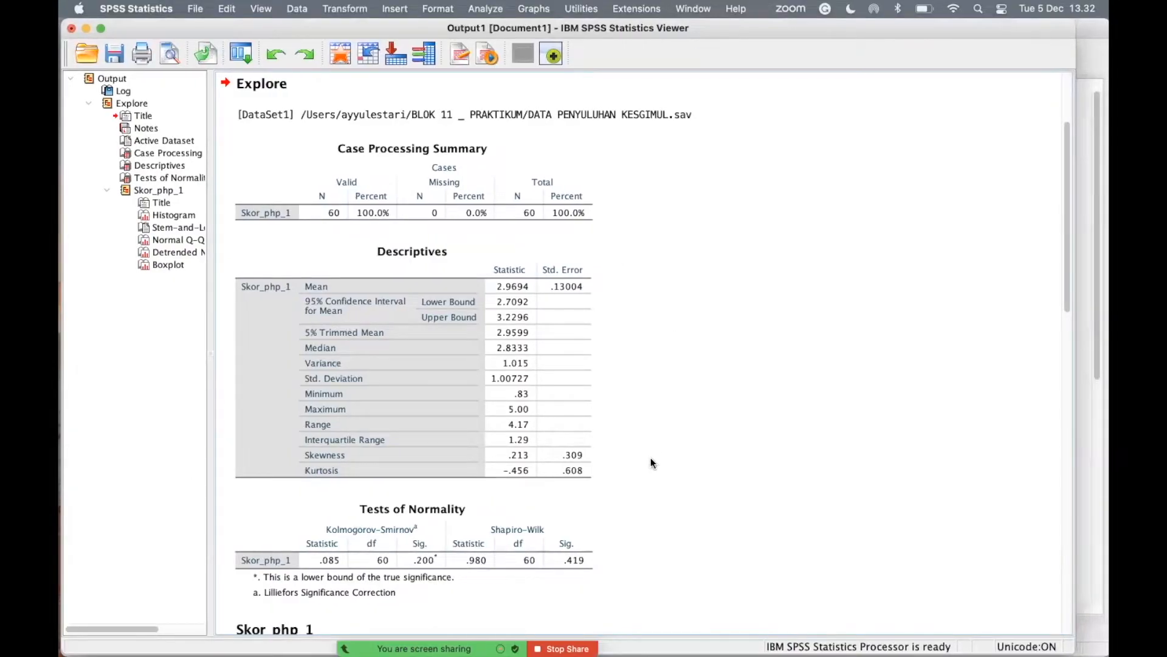
scroll(651, 457, "down", 5)
scroll(651, 459, "up", 1)
left_click(307, 445)
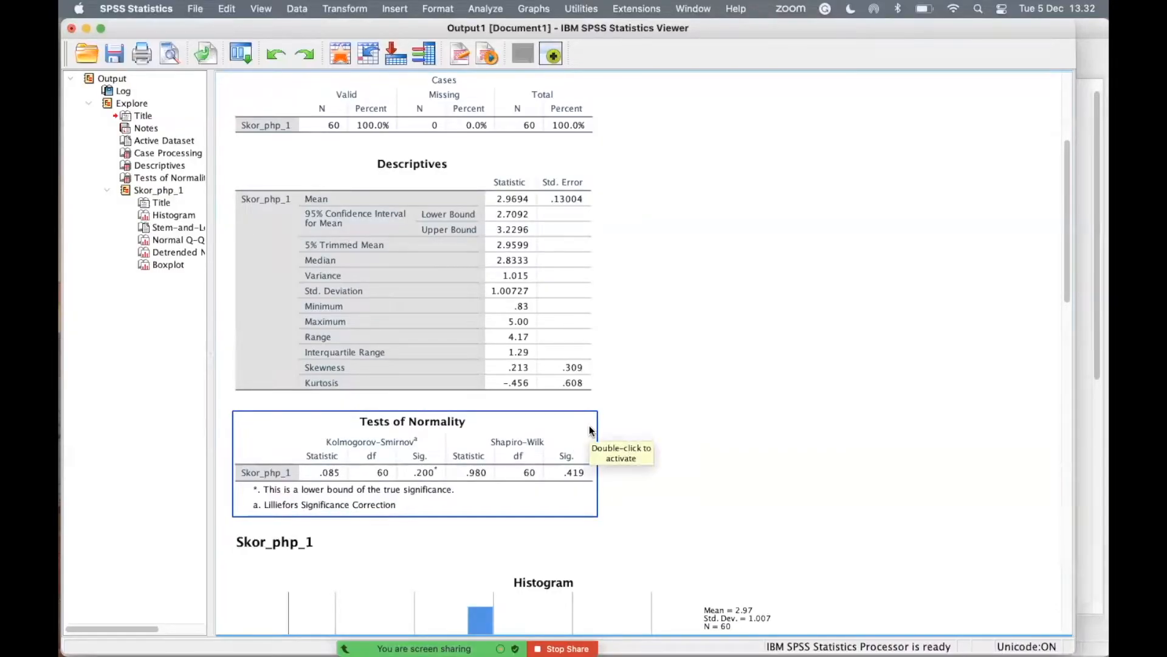
left_click(668, 467)
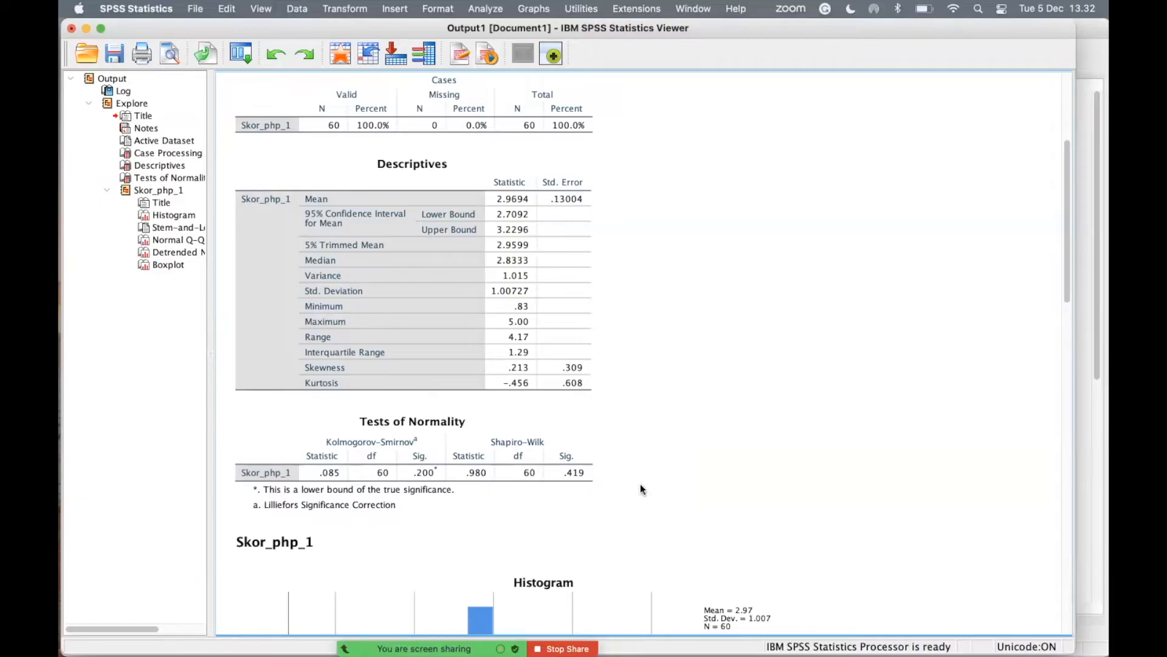
left_click(422, 449)
Set up an Independent-Samples T Test with Skor_php_1 as the test variable
left_click(1090, 29)
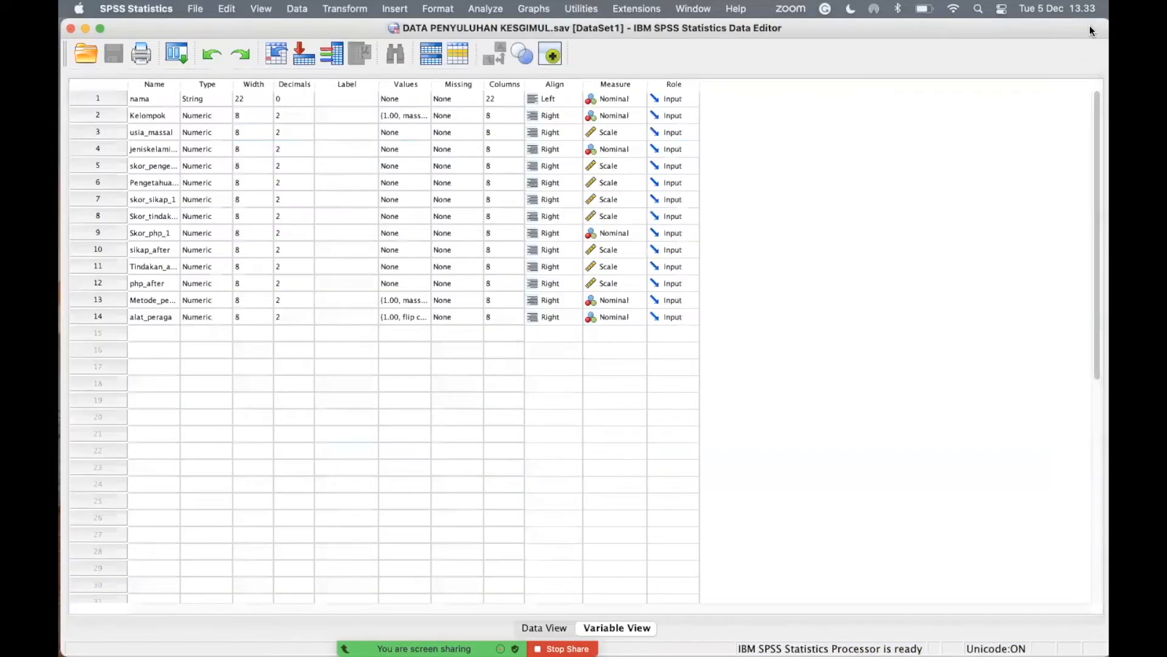
left_click(483, 10)
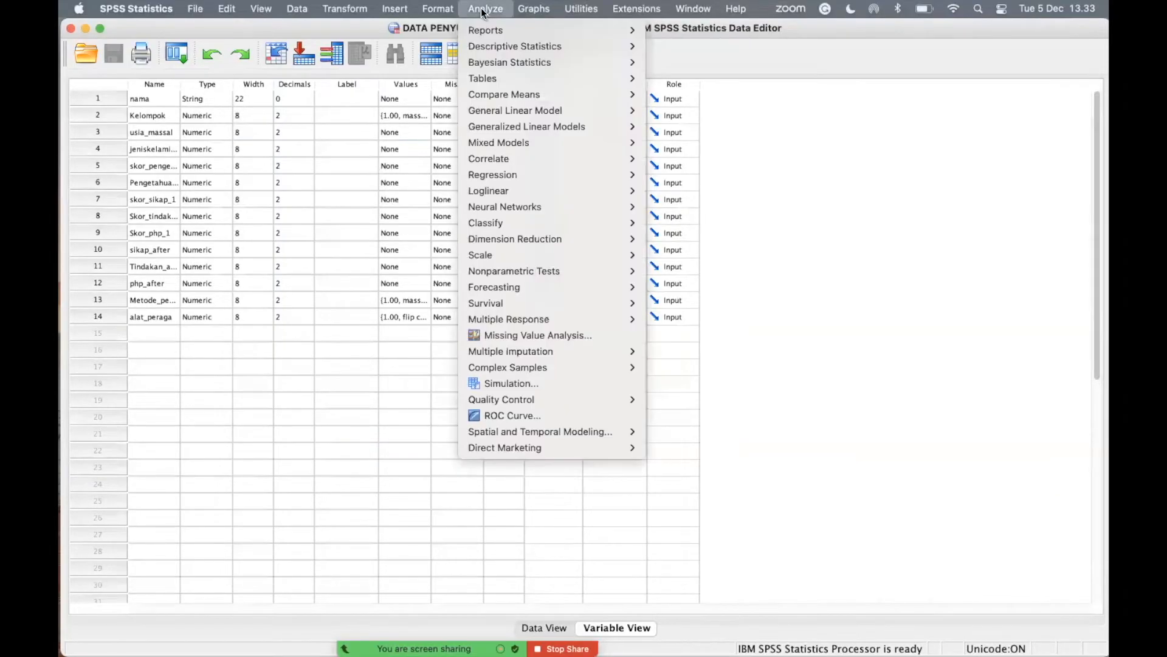
mouse_move(517, 95)
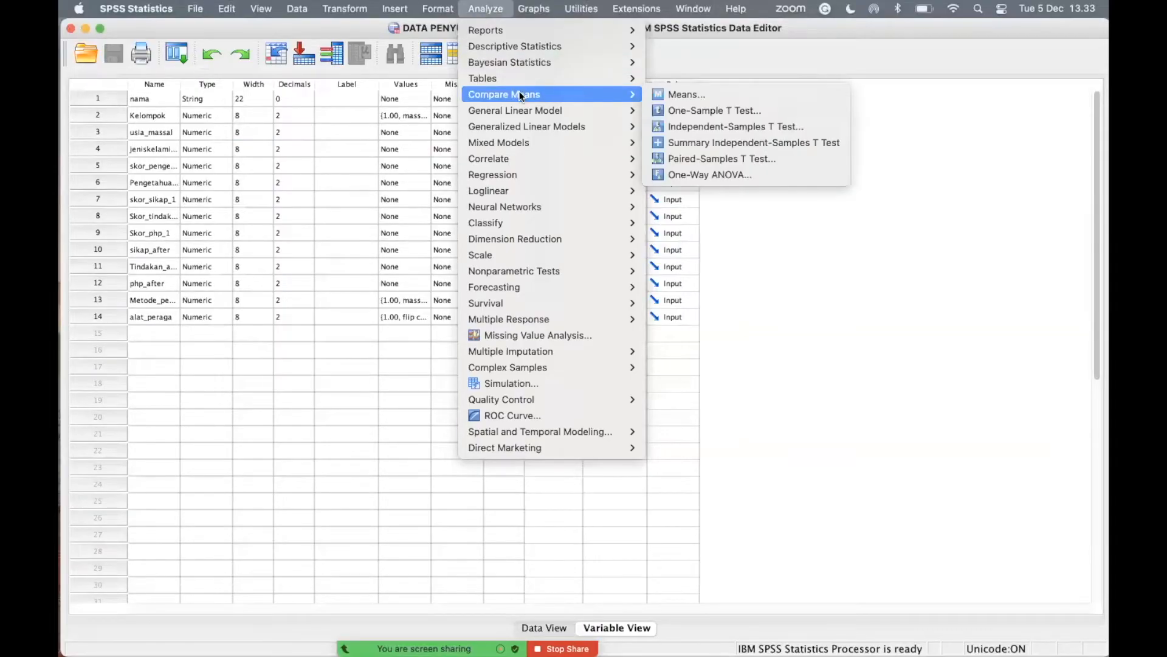
left_click(716, 127)
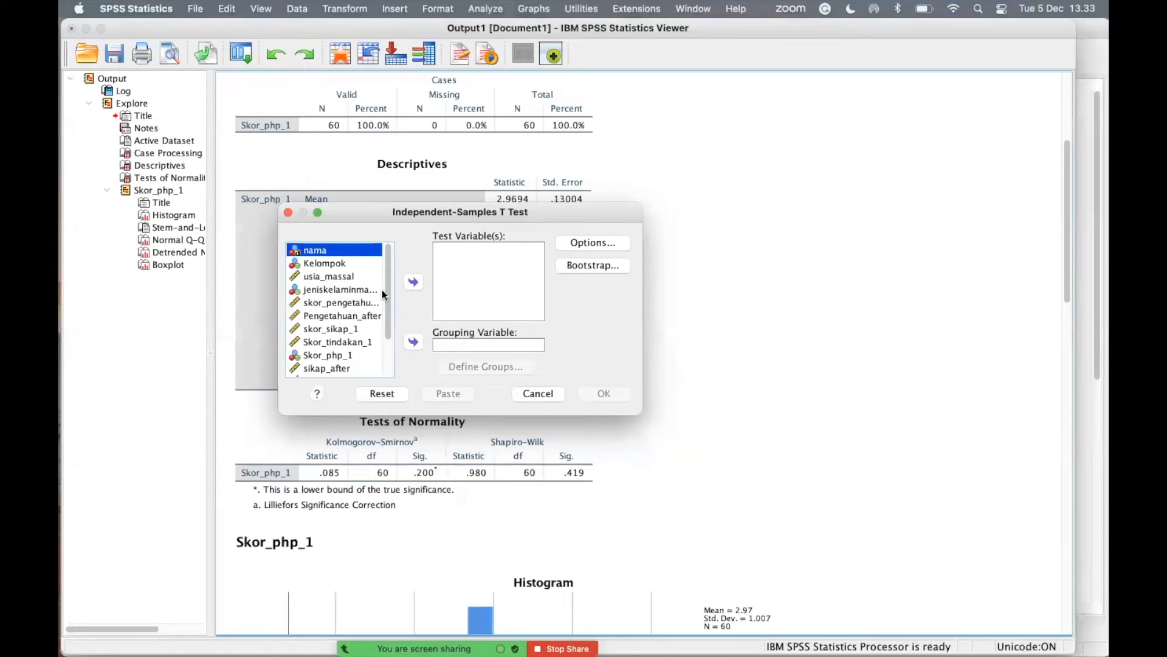
scroll(386, 322, "down", 3)
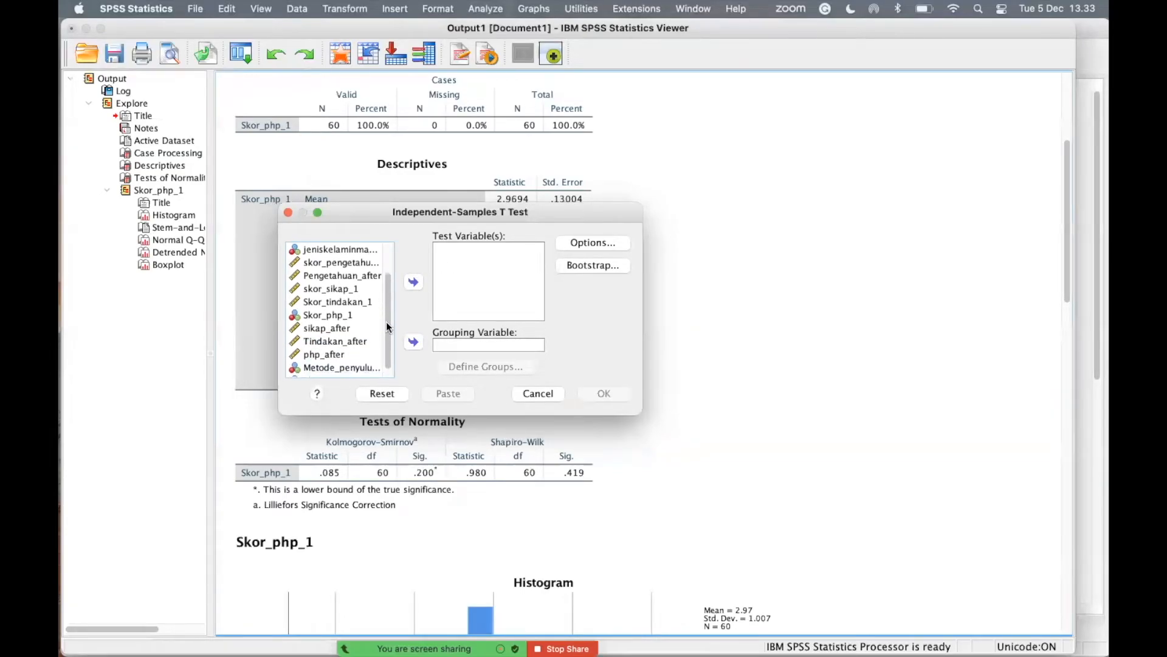
left_click(335, 315)
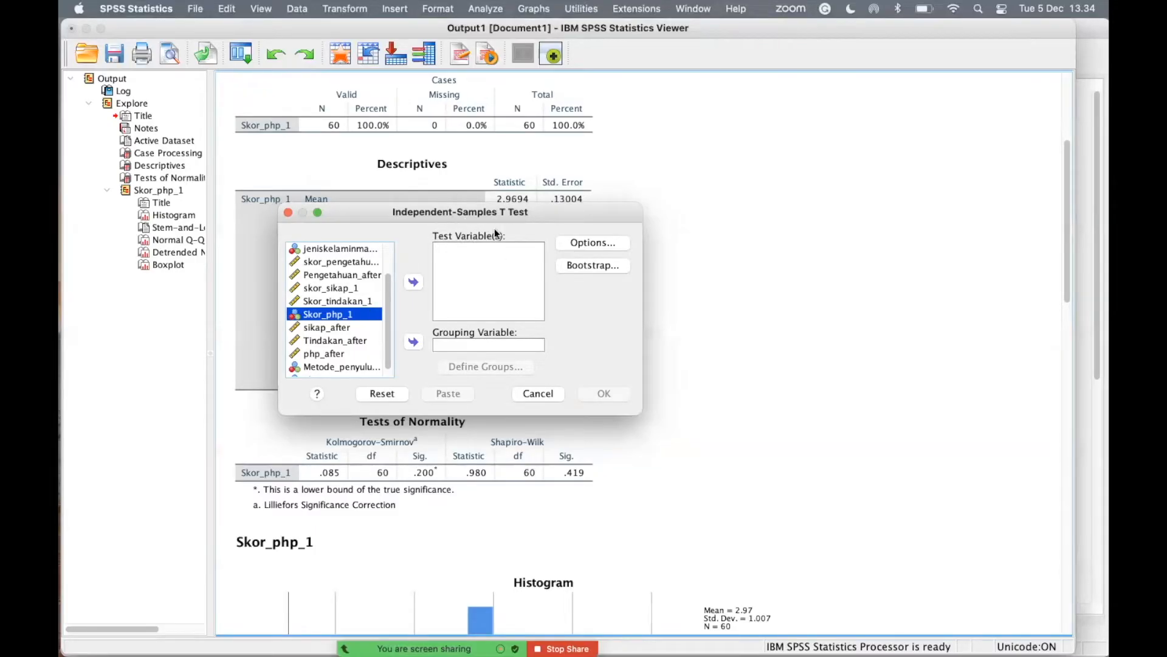
left_click(413, 282)
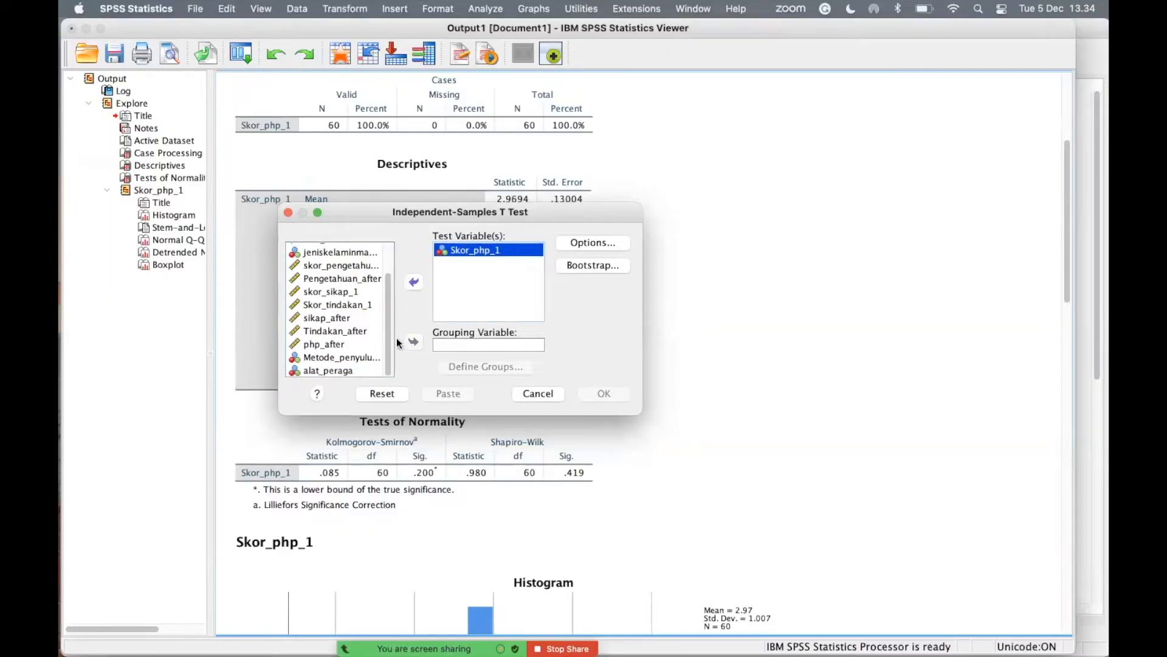
Use Metode_penyuluhan as the grouping variable with group values 1 and 2, and run the t-test
left_click(349, 356)
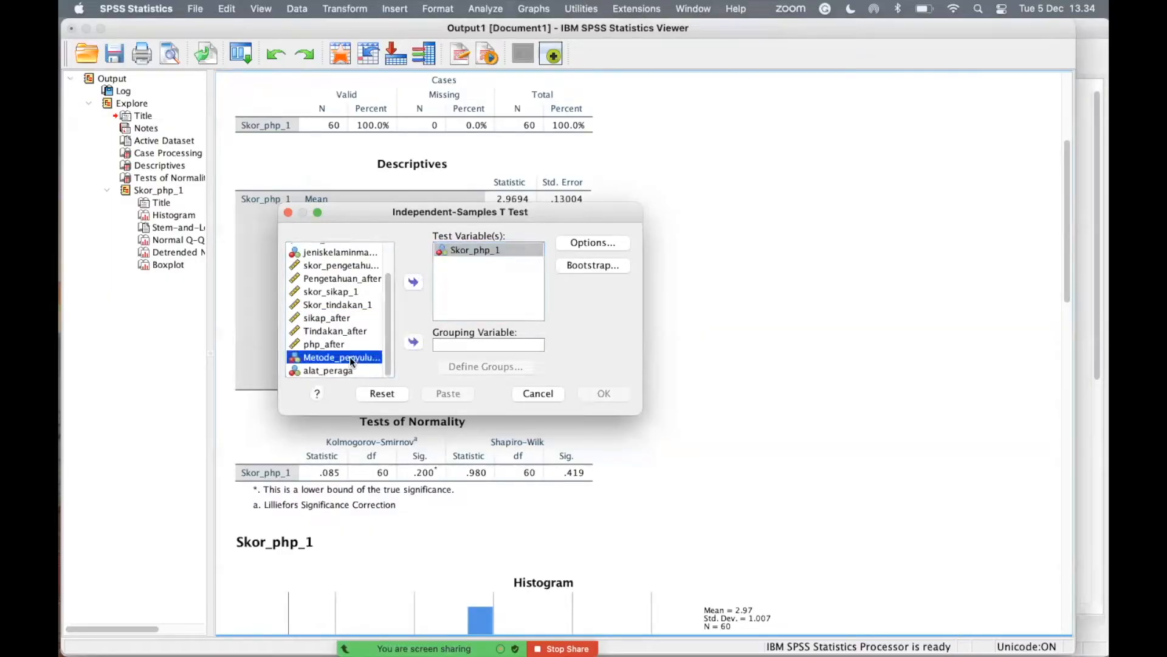
left_click(413, 342)
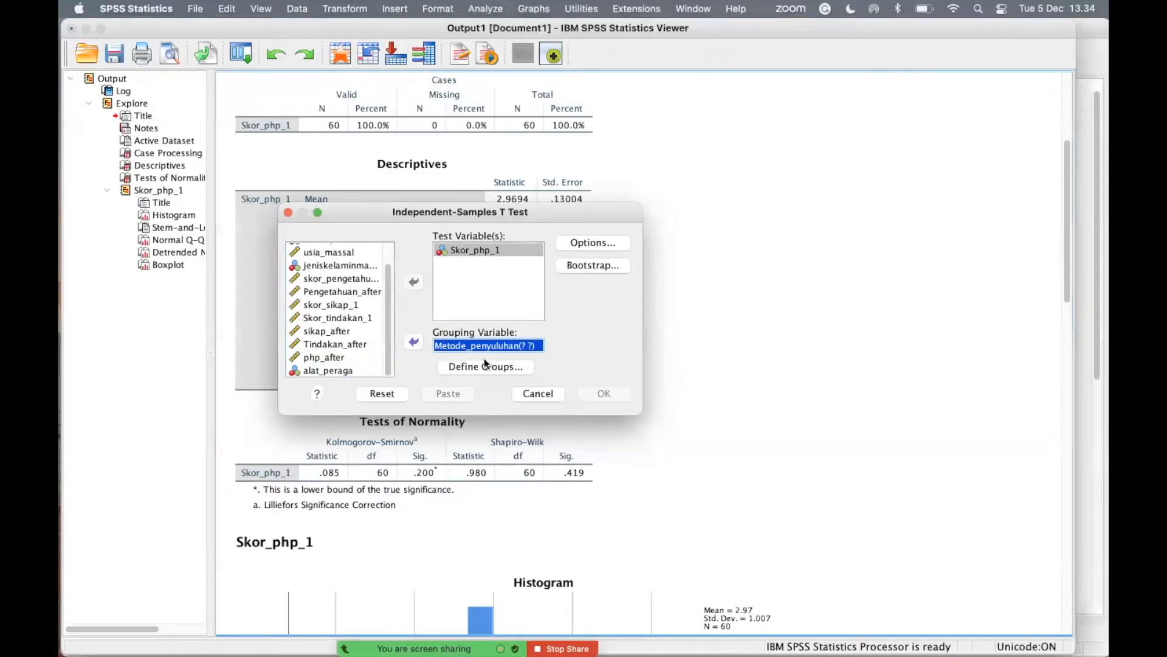
left_click(484, 367)
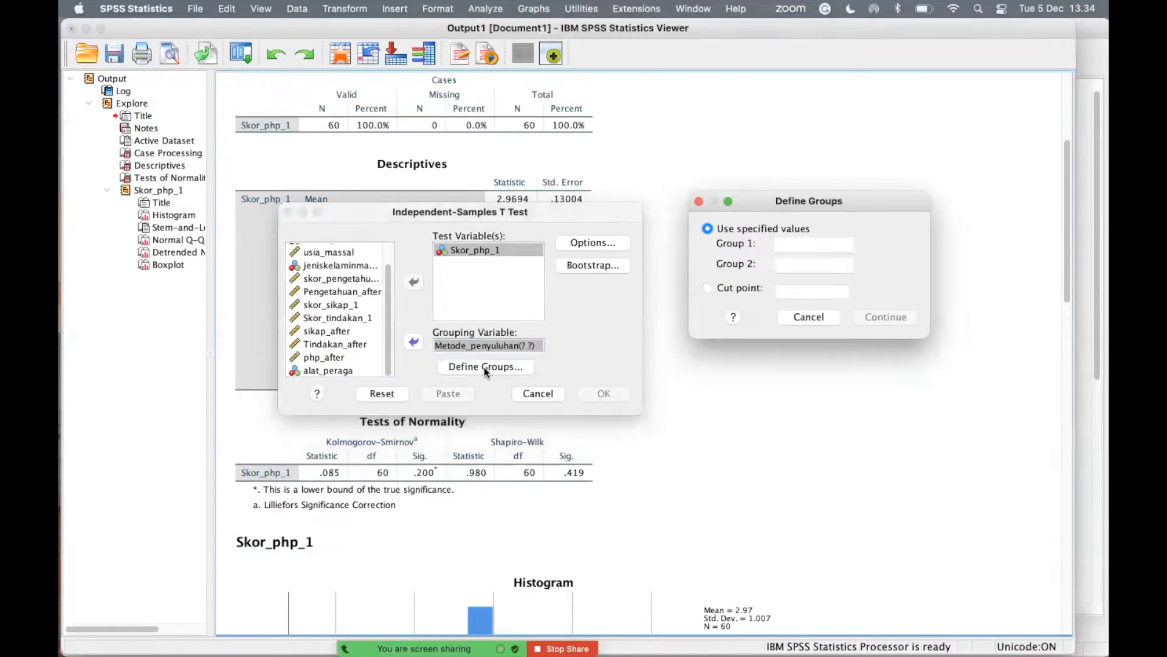
left_click(788, 246)
type("1")
left_click(784, 267)
type("2")
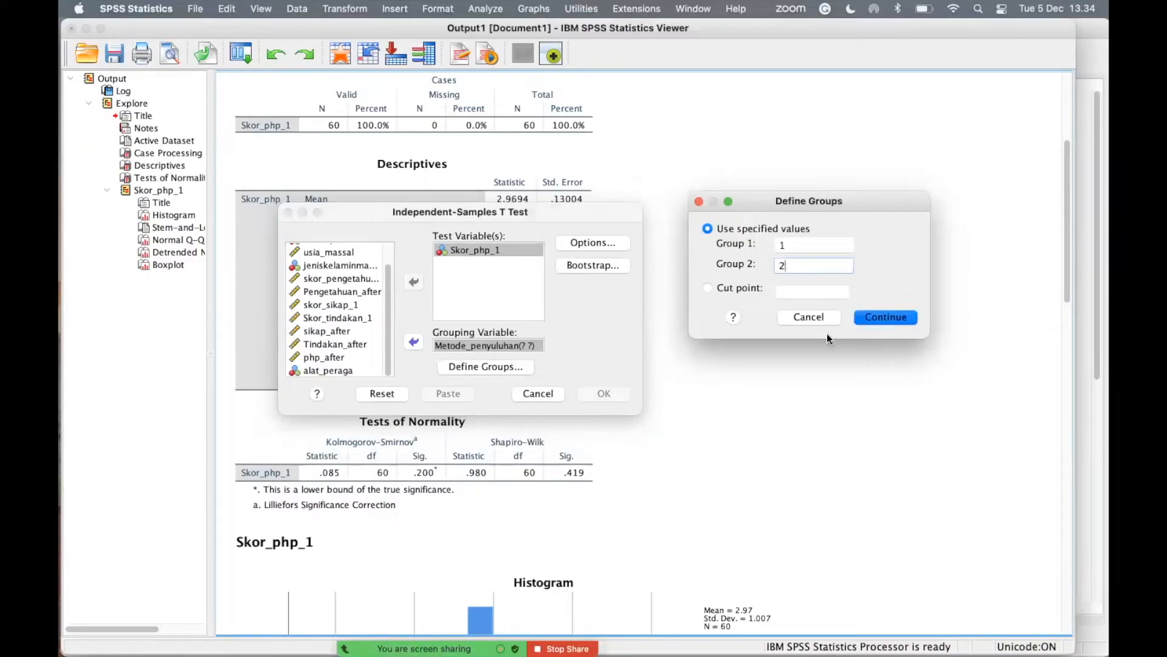
left_click(885, 317)
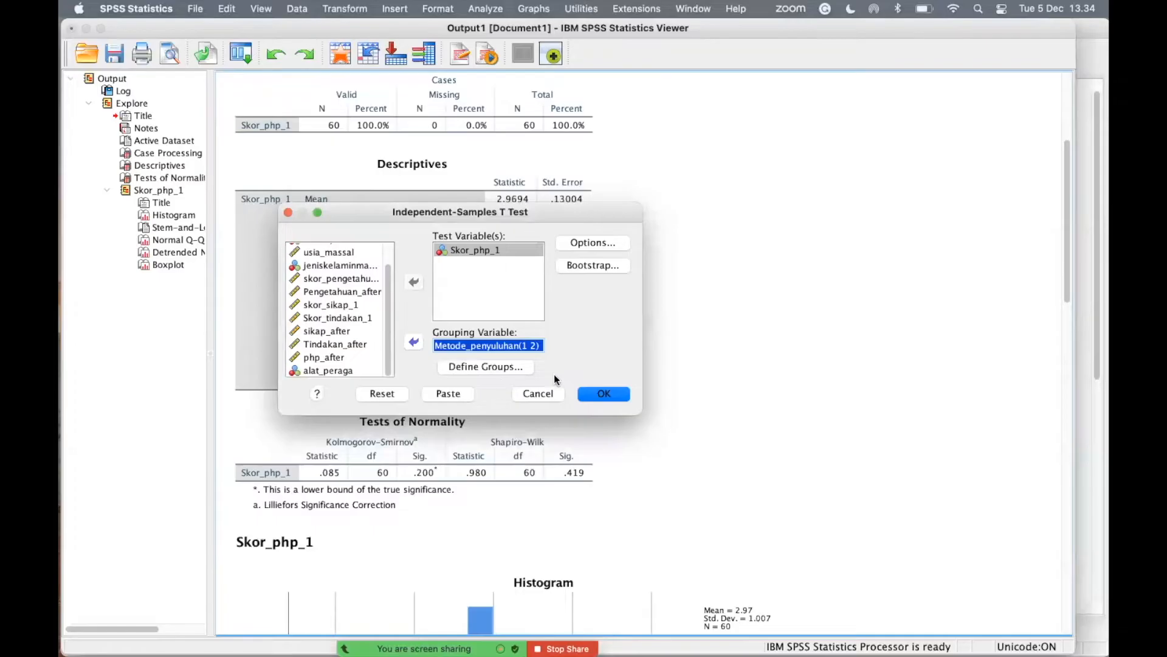
left_click(600, 395)
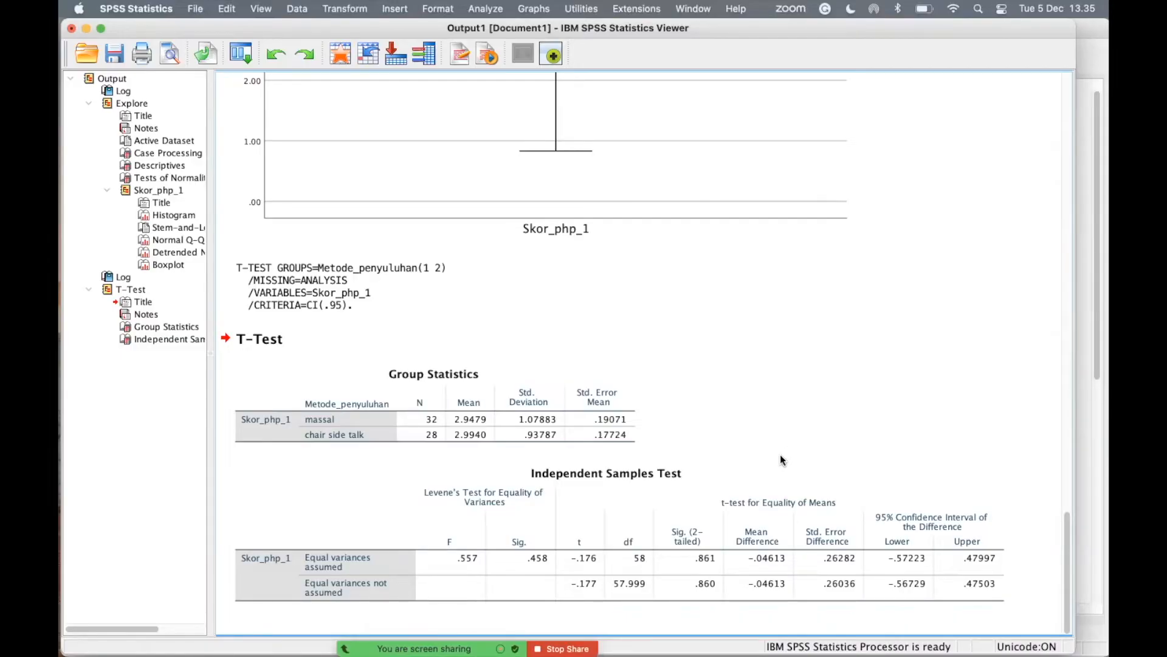
Examine the Independent Samples Test table for the two-tailed significance and the significance of Levene's test
left_click(682, 554)
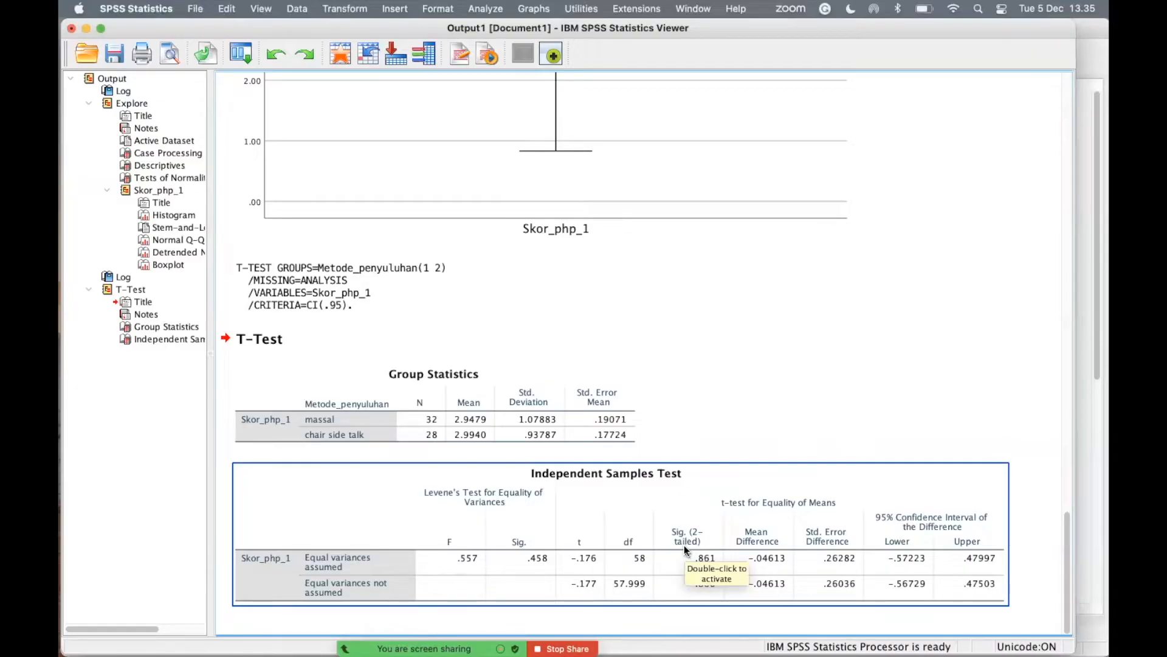
left_click(803, 410)
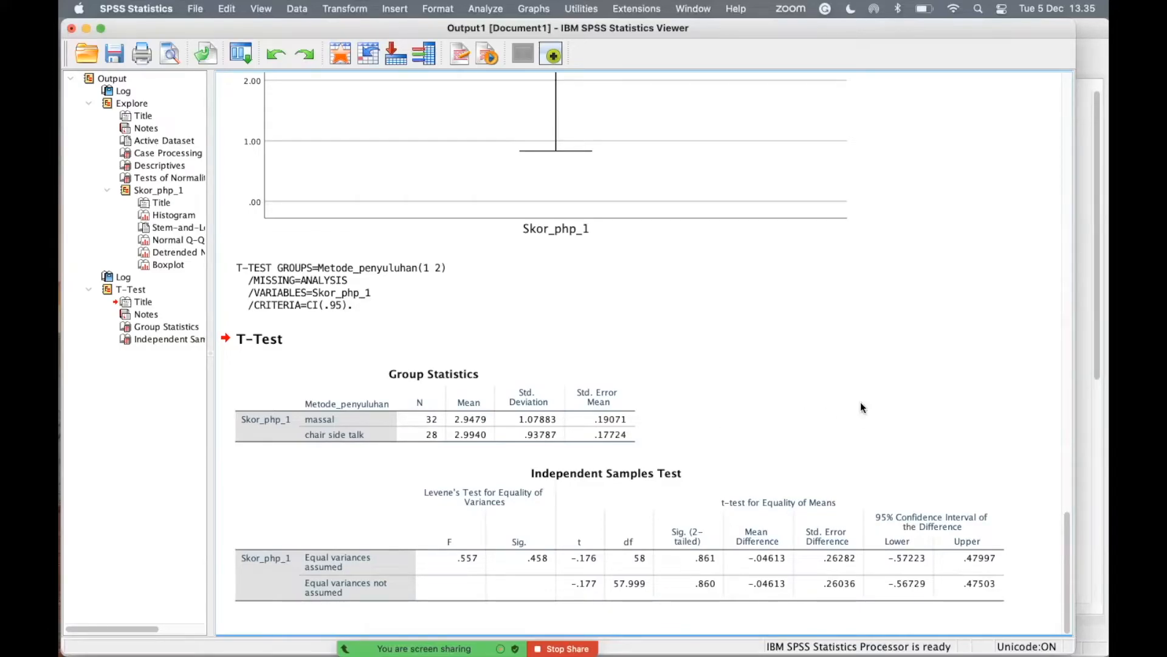
left_click(679, 510)
left_click(806, 388)
left_click(527, 532)
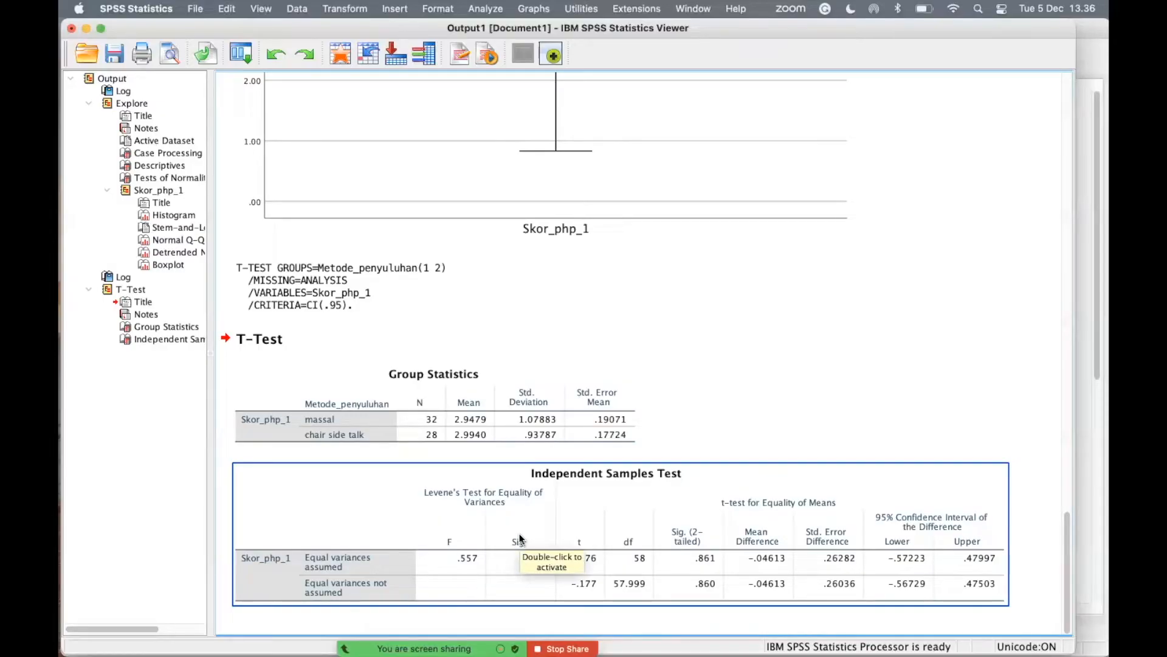
left_click(762, 243)
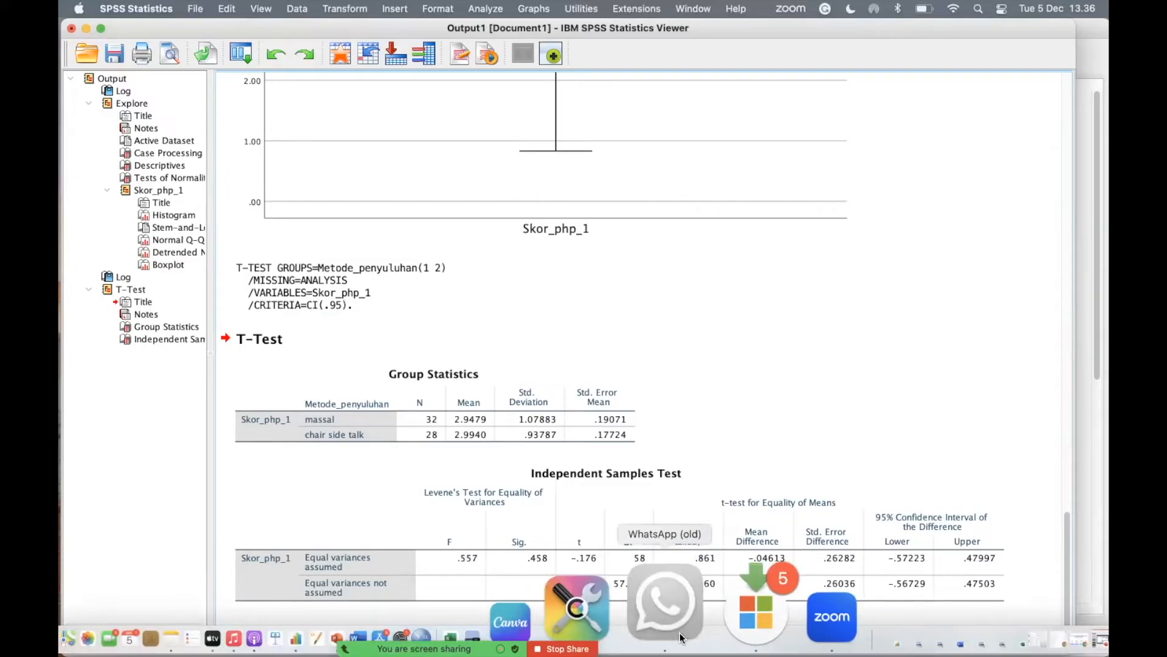
Switch to WhatsApp, turn off message notifications in its settings, and close its window to return to the SPSS output
left_click(681, 637)
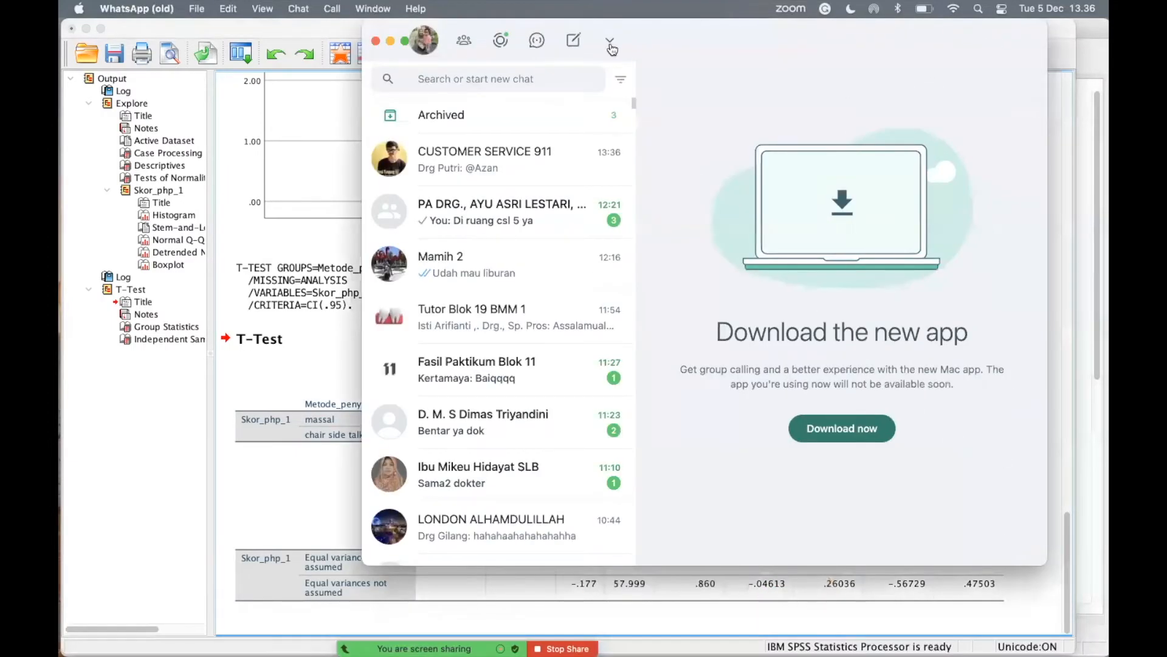
left_click(610, 44)
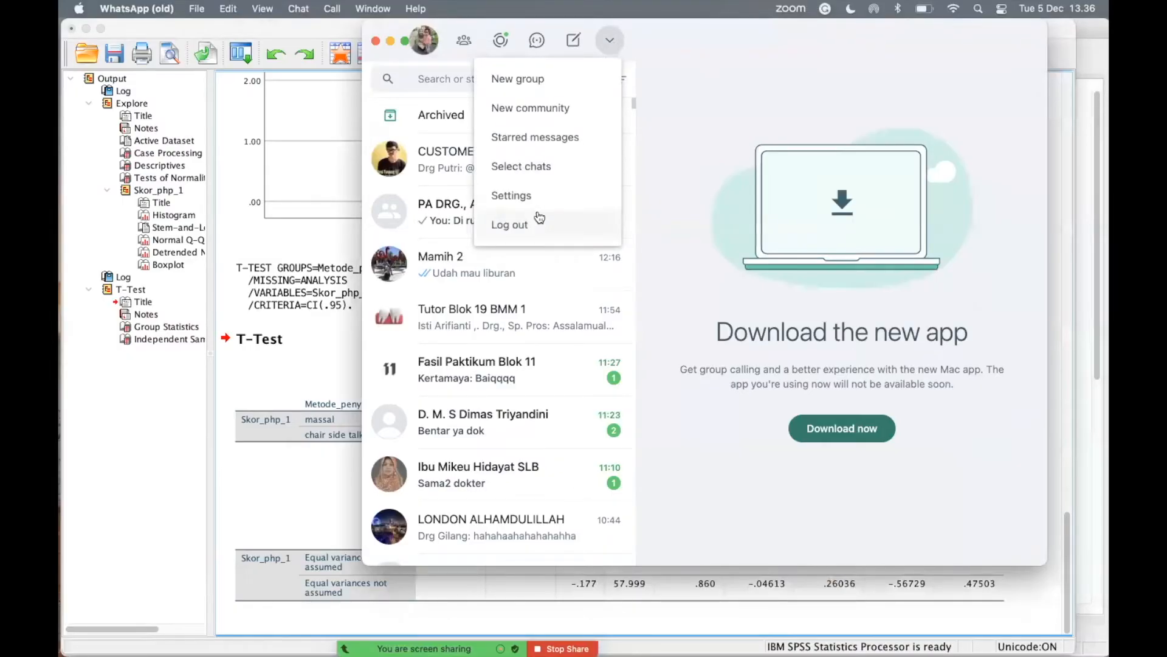
left_click(537, 203)
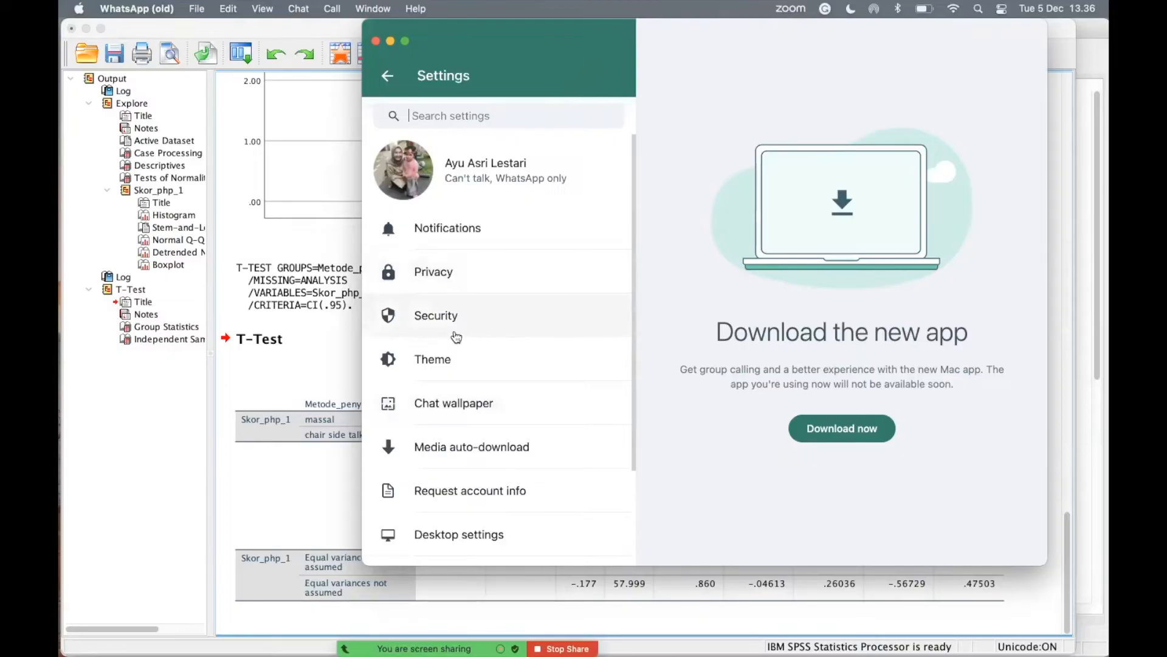
left_click(474, 226)
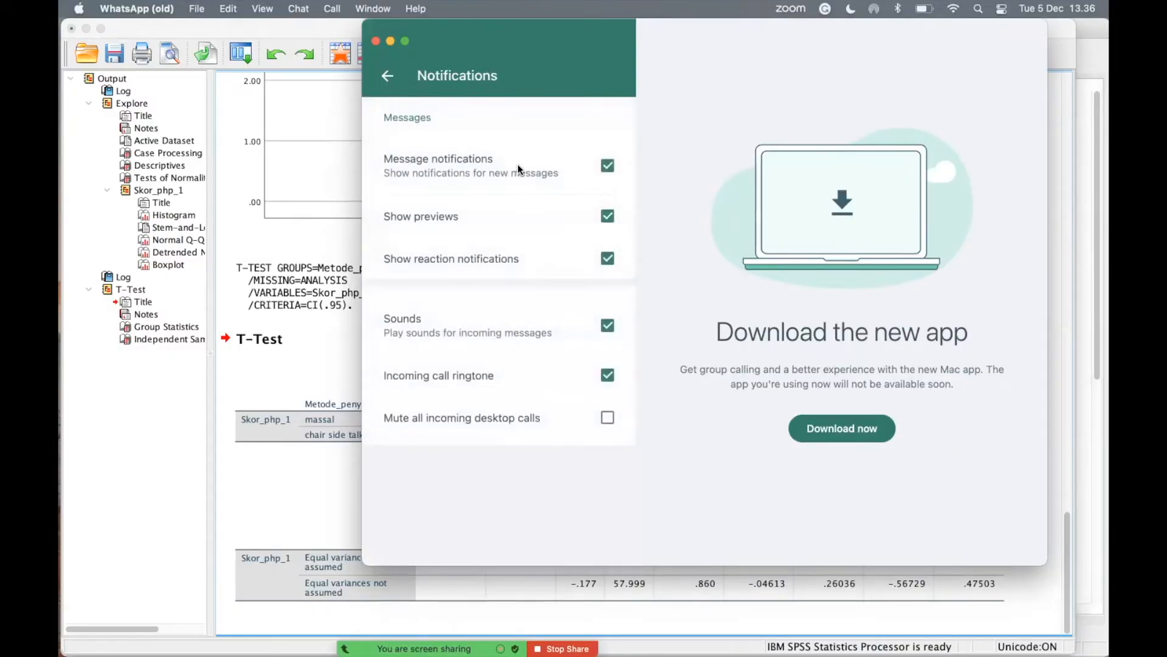
left_click(608, 166)
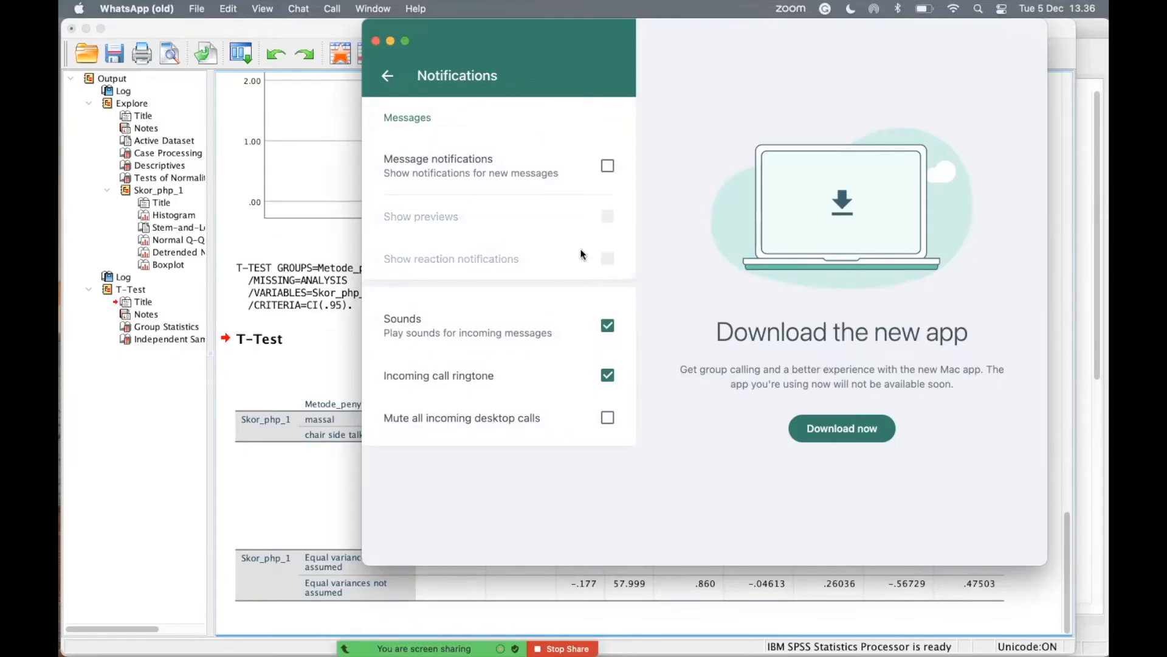
left_click(375, 41)
left_click(565, 302)
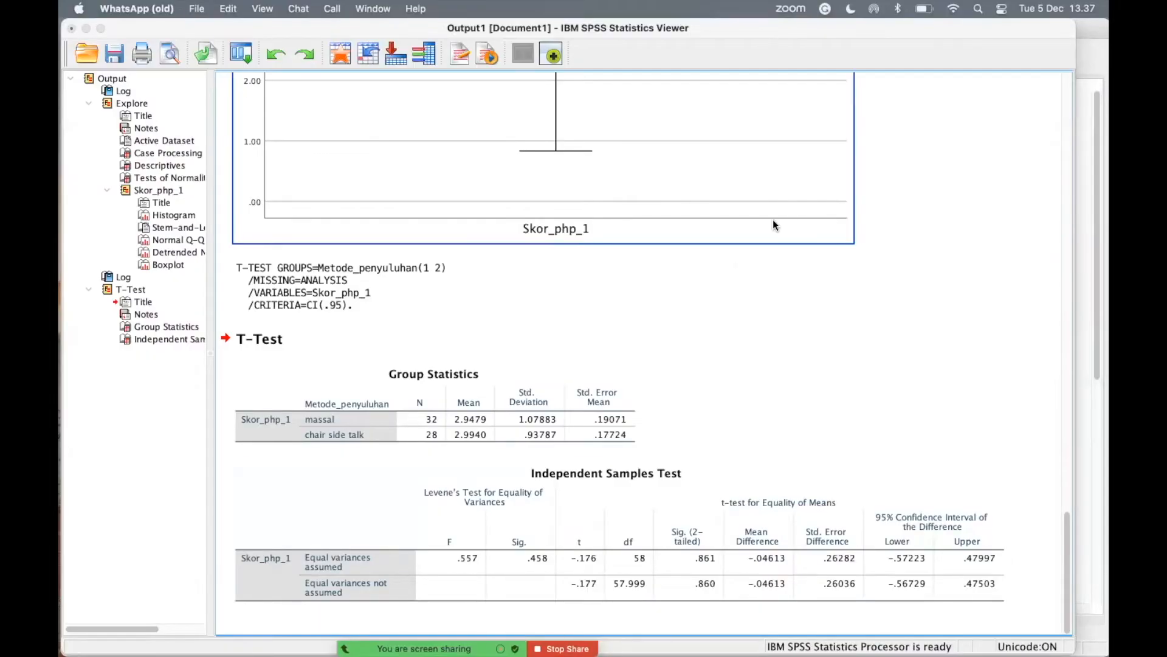
Switch to the DATA PENYULUHAN KESGIMUL.sav data editor and set up an Explore analysis with Skor_php_1 and php_after as dependent variables
key("super+Tab")
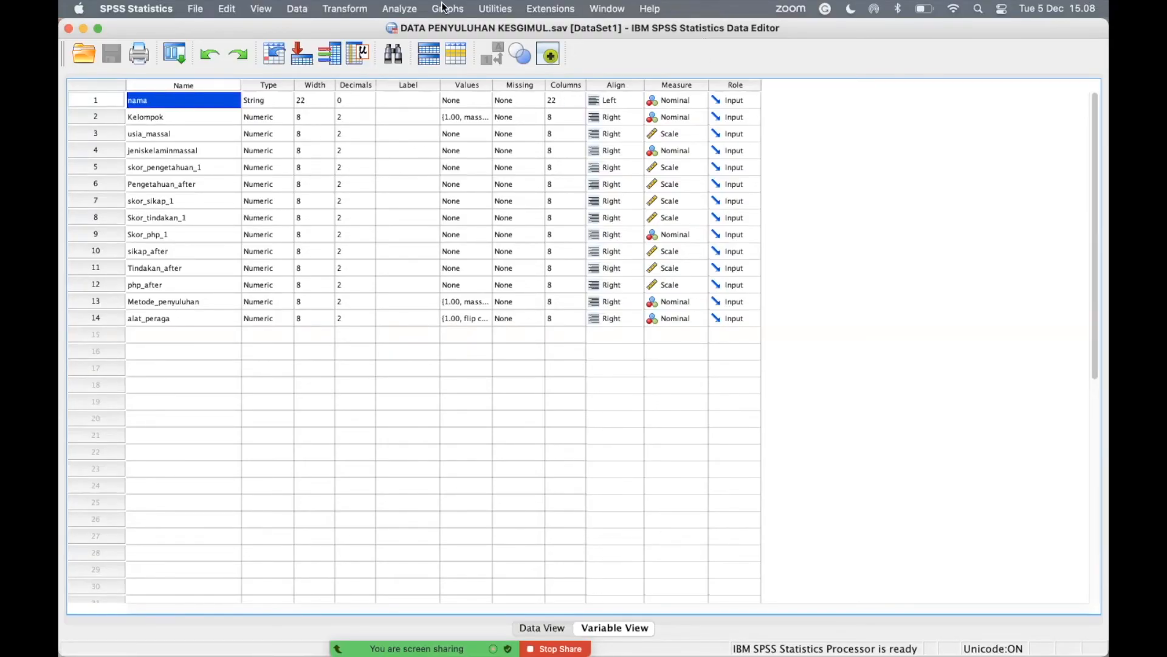
left_click(402, 13)
mouse_move(450, 46)
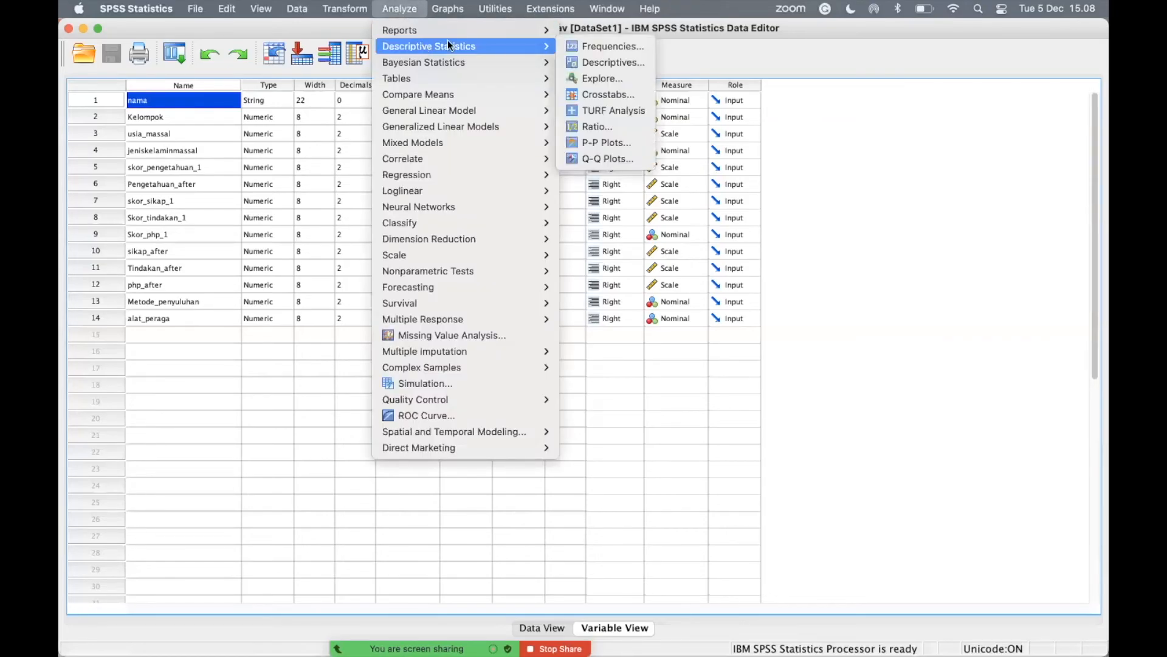
left_click(604, 78)
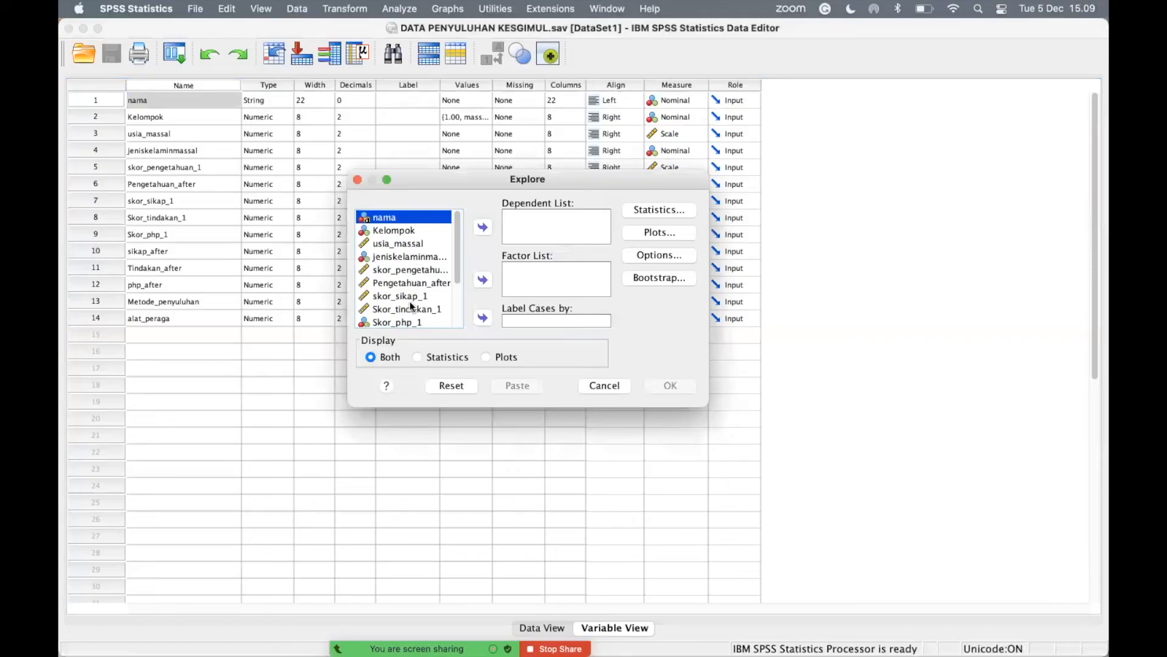
scroll(450, 267, "down", 4)
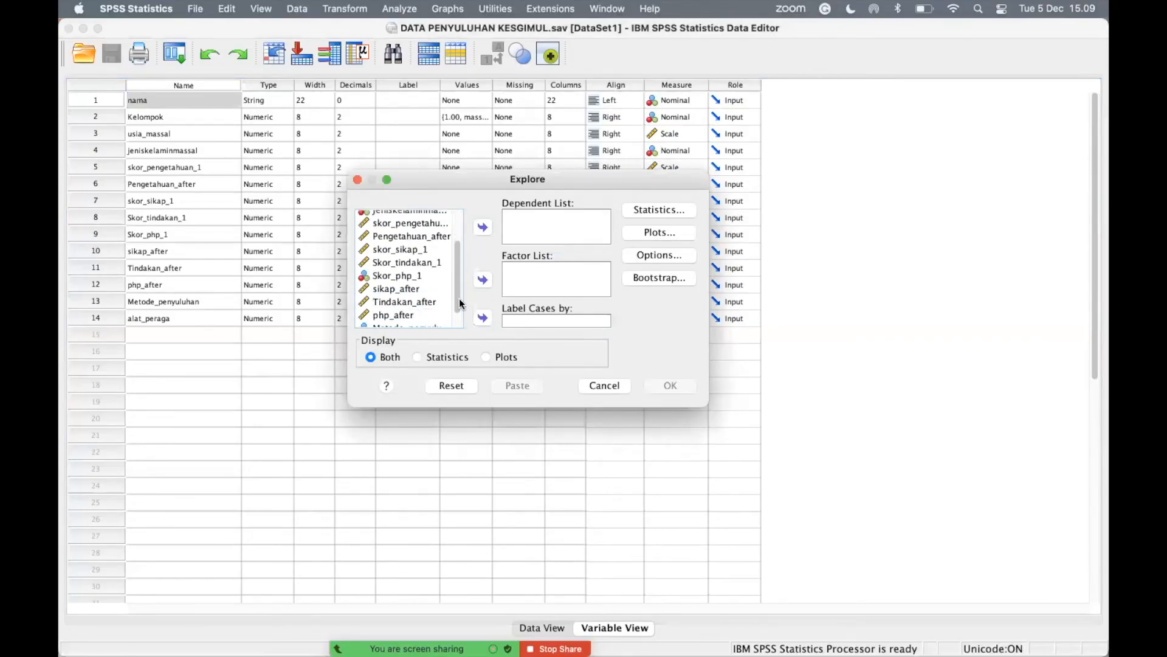
left_click(404, 277)
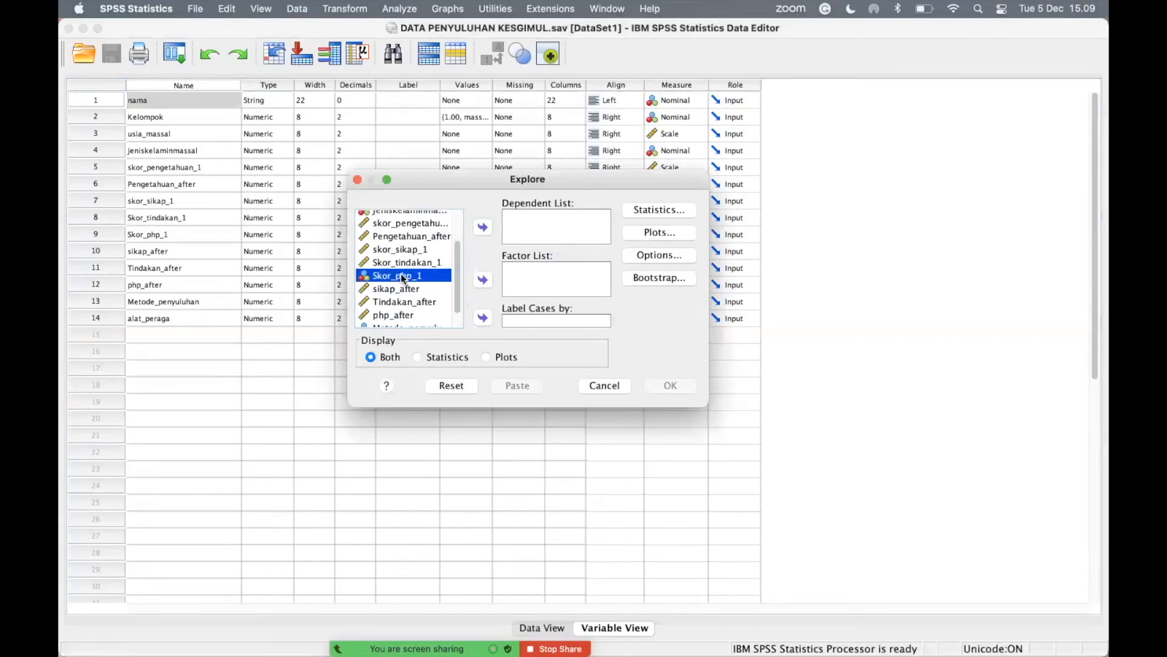
left_click(483, 227)
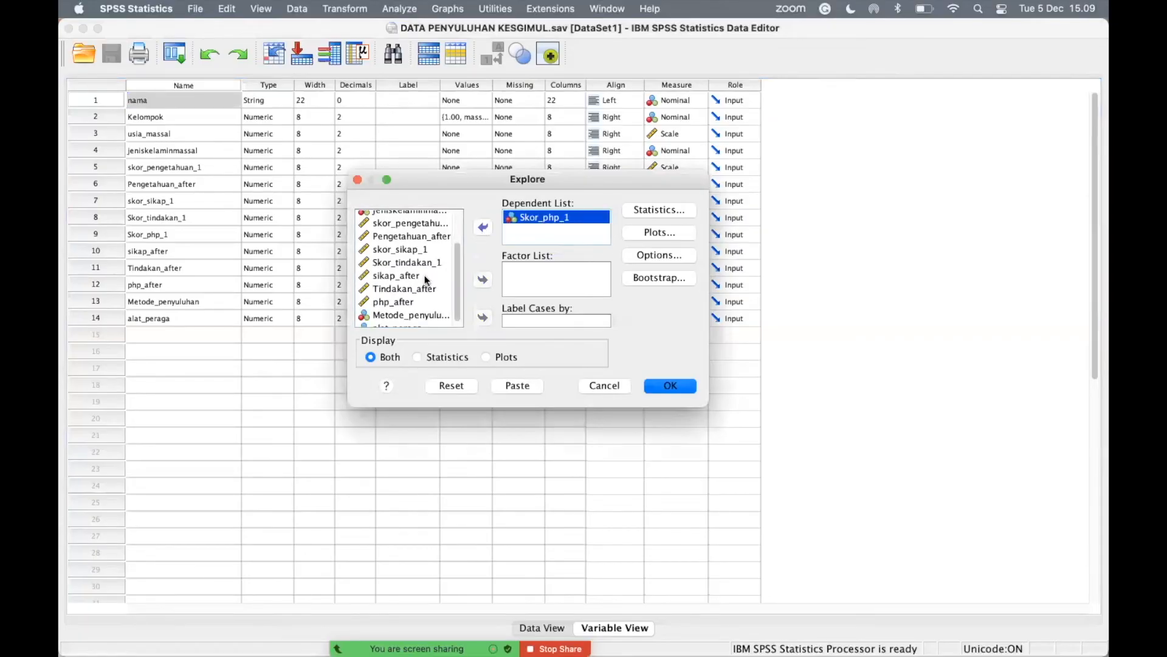
scroll(424, 275, "down", 2)
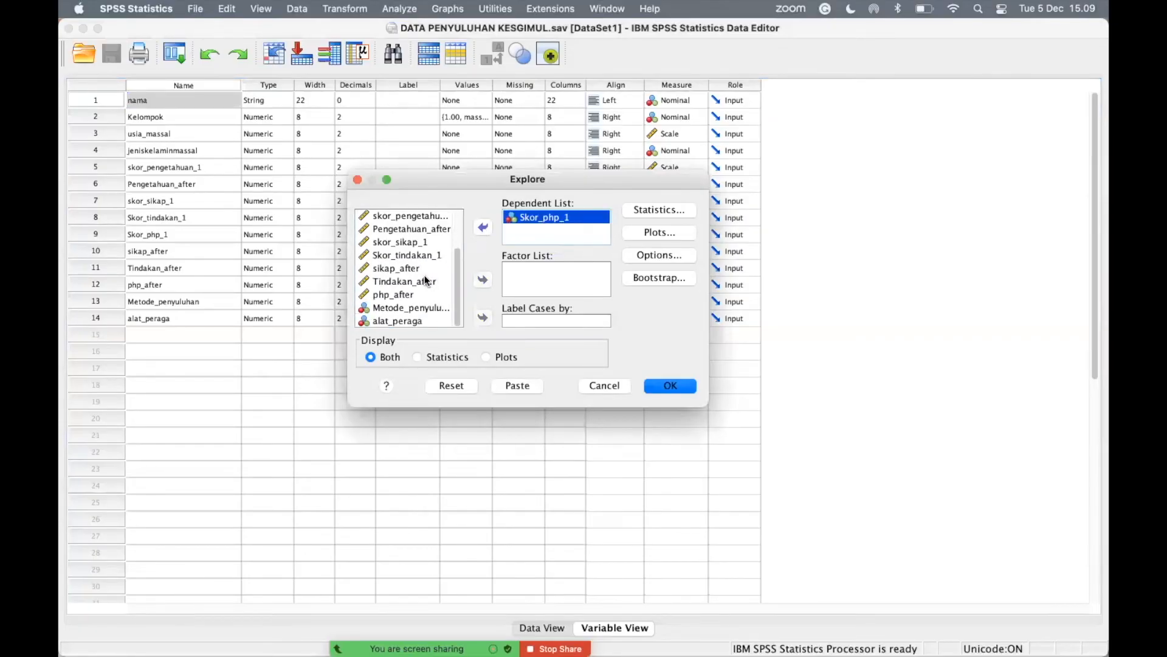
left_click(399, 294)
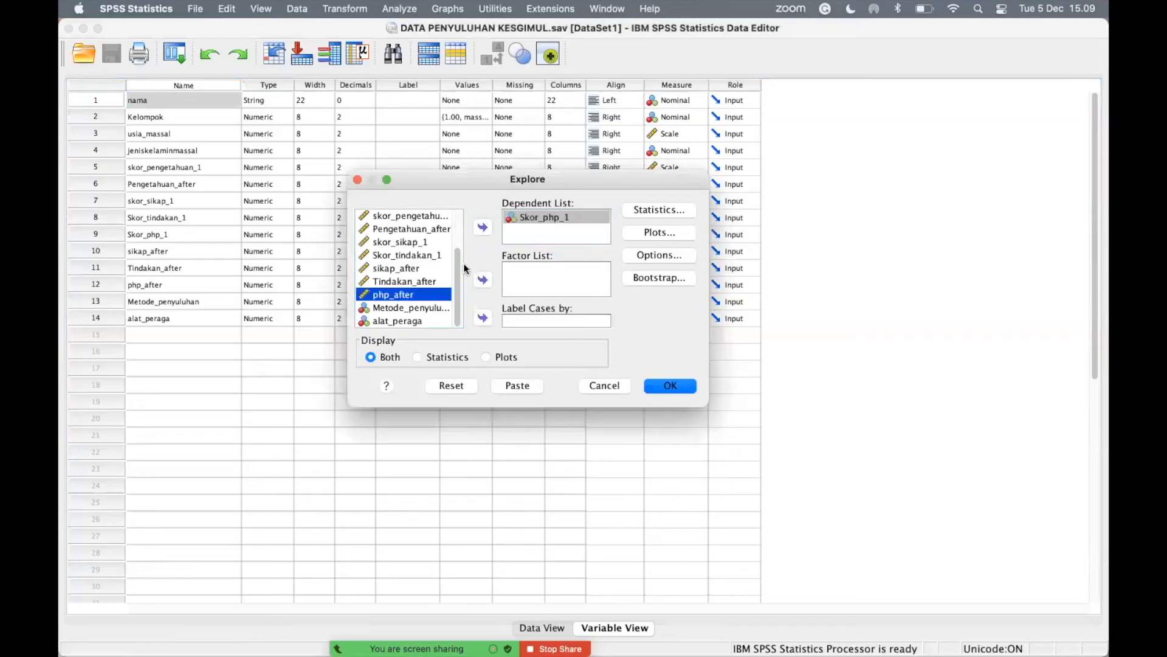
left_click(483, 229)
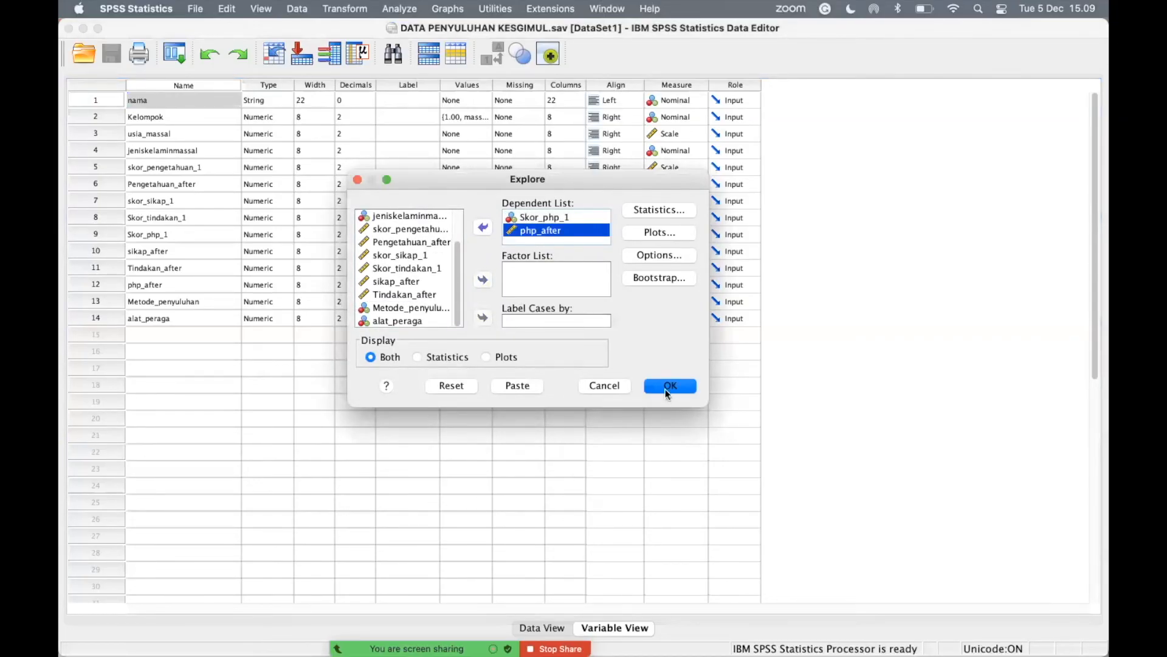
Include histograms and normality plots with tests in the Explore analysis, and run it
left_click(666, 232)
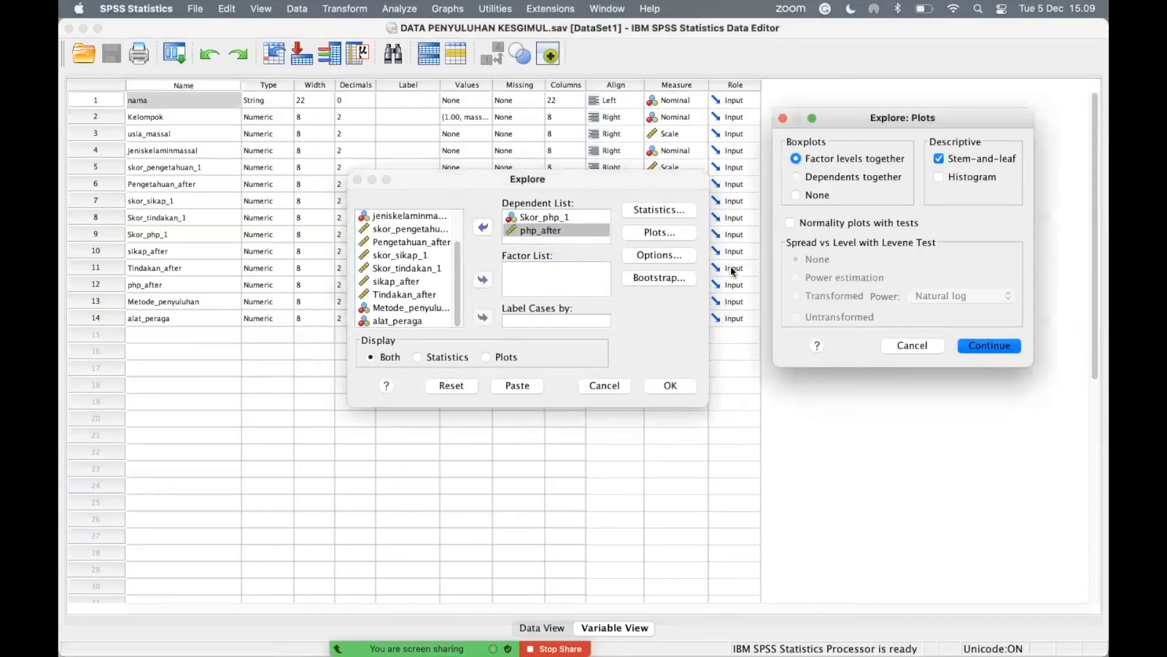
left_click(799, 225)
left_click(973, 344)
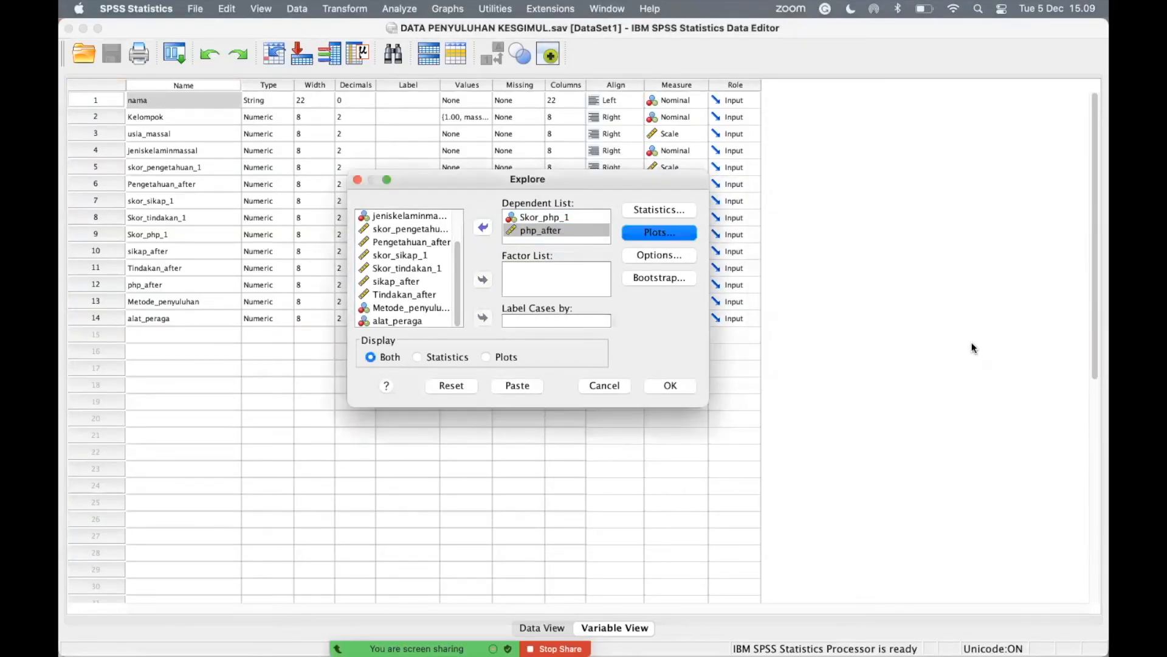
left_click(674, 385)
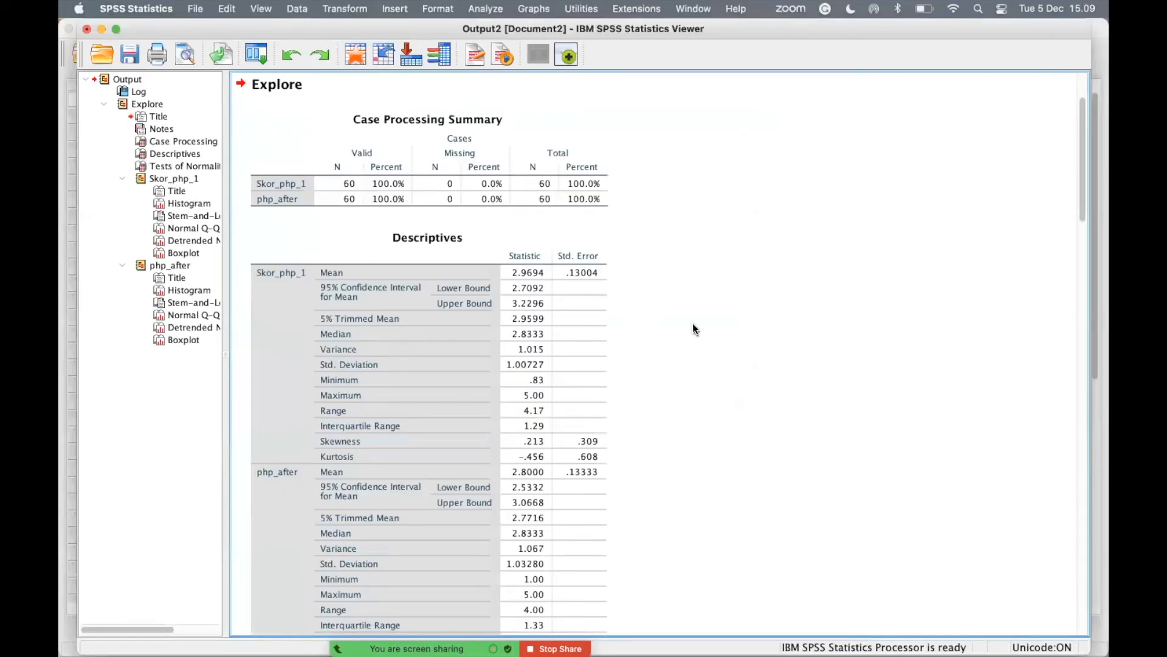
Look through the Explore output and examine the Tests of Normality table for Skor_php_1 and php_after
scroll(692, 323, "down", 3)
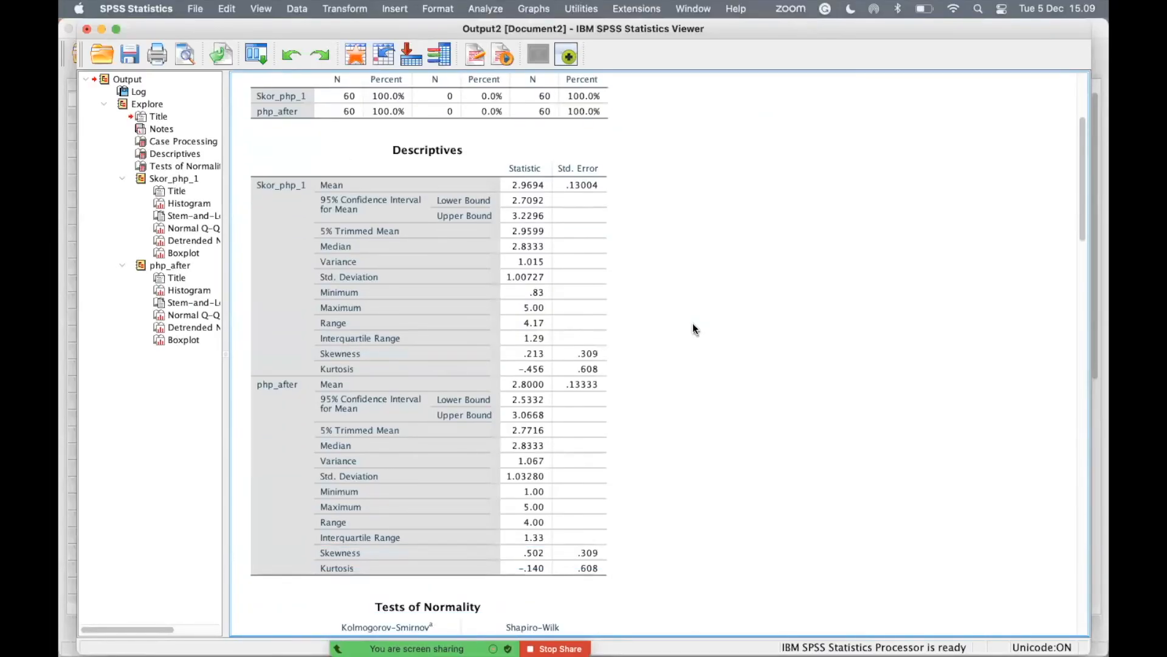
scroll(692, 323, "down", 15)
scroll(693, 326, "down", 20)
scroll(693, 325, "down", 20)
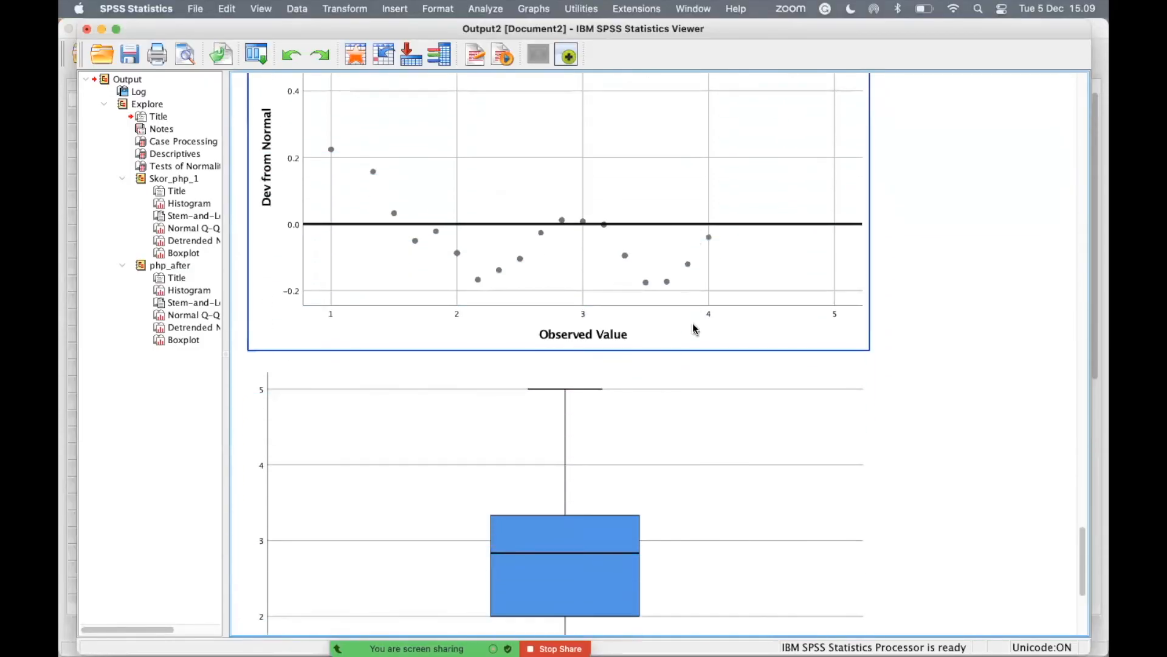
scroll(696, 329, "down", 5)
scroll(695, 329, "up", 20)
scroll(695, 328, "up", 20)
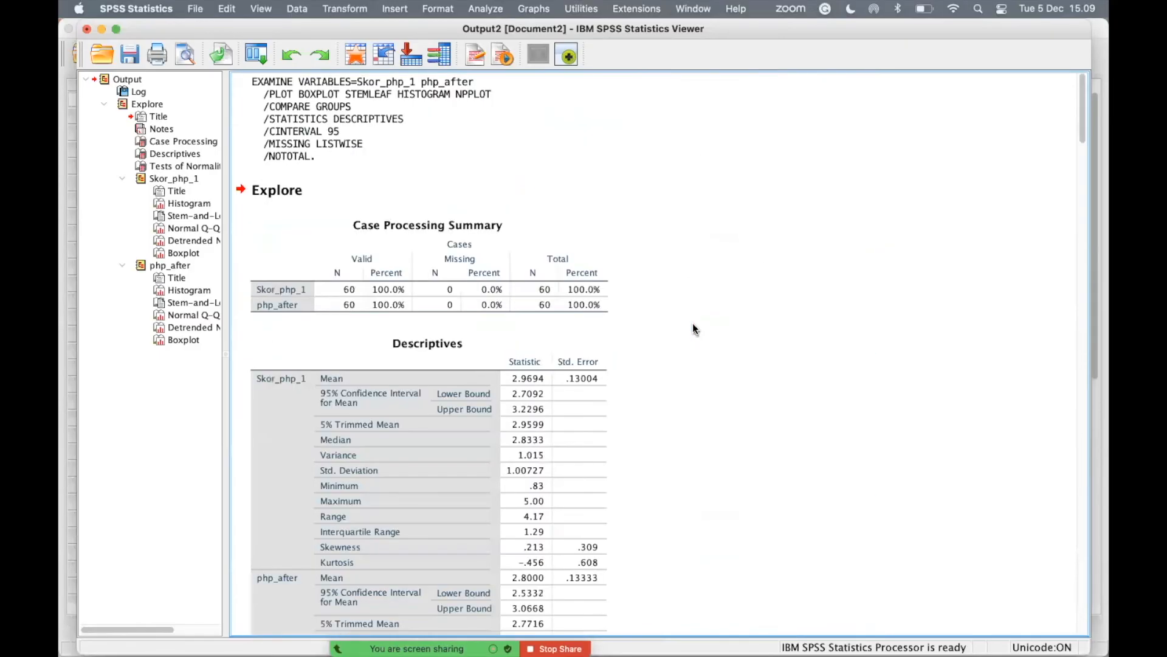
scroll(695, 329, "down", 15)
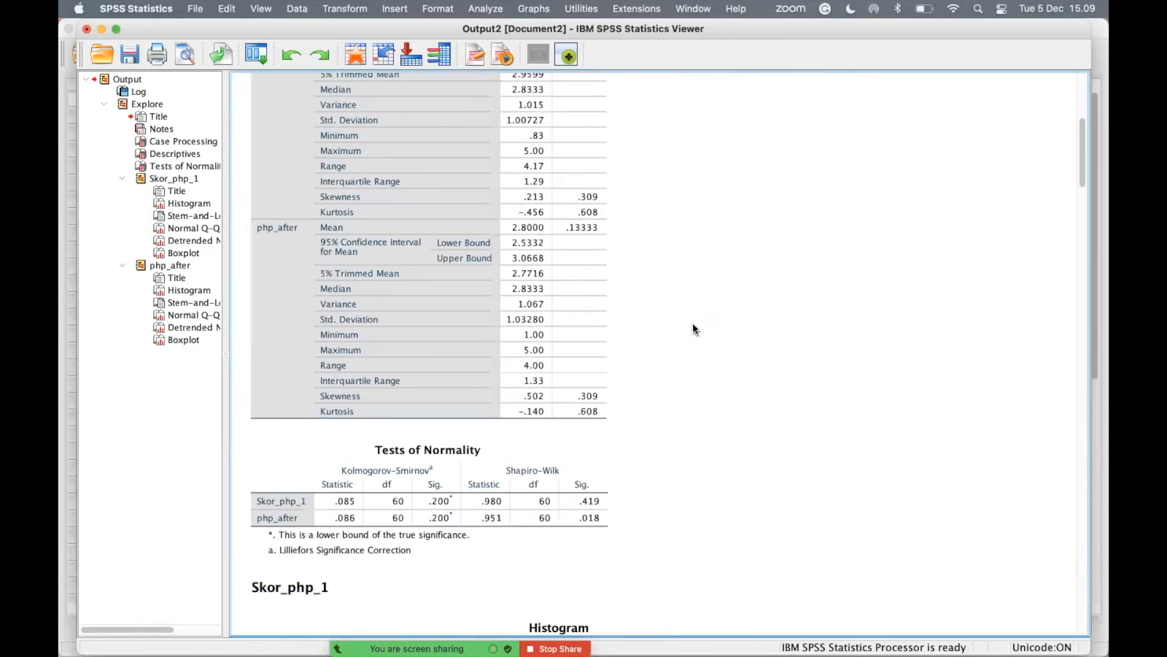
left_click(334, 485)
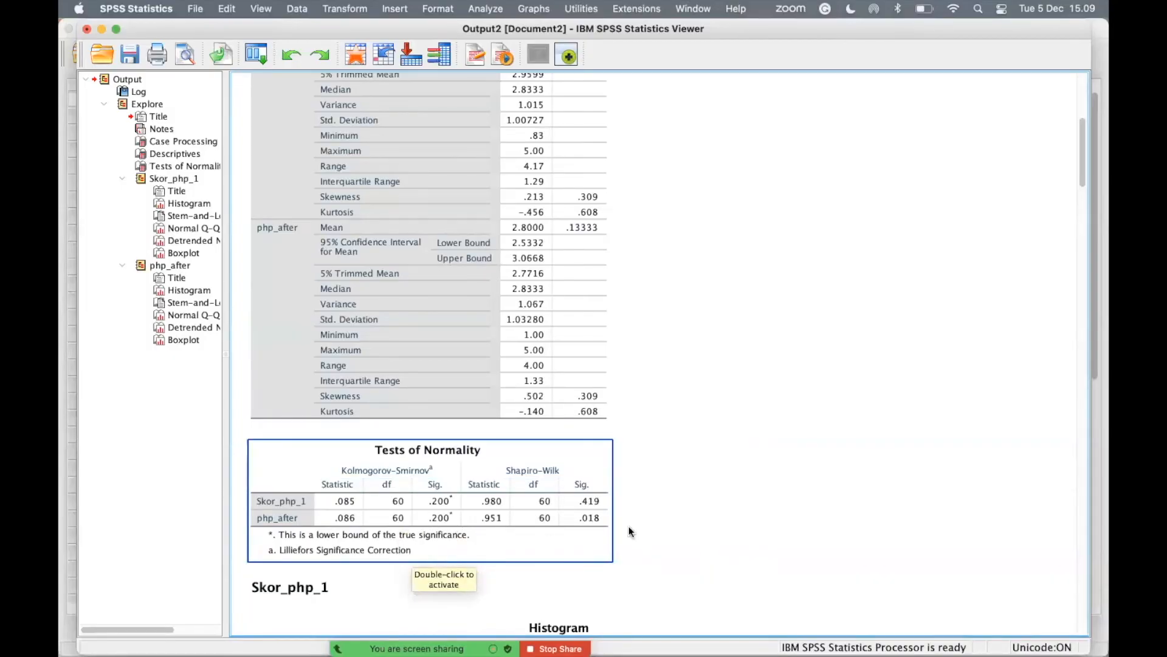
left_click(652, 532)
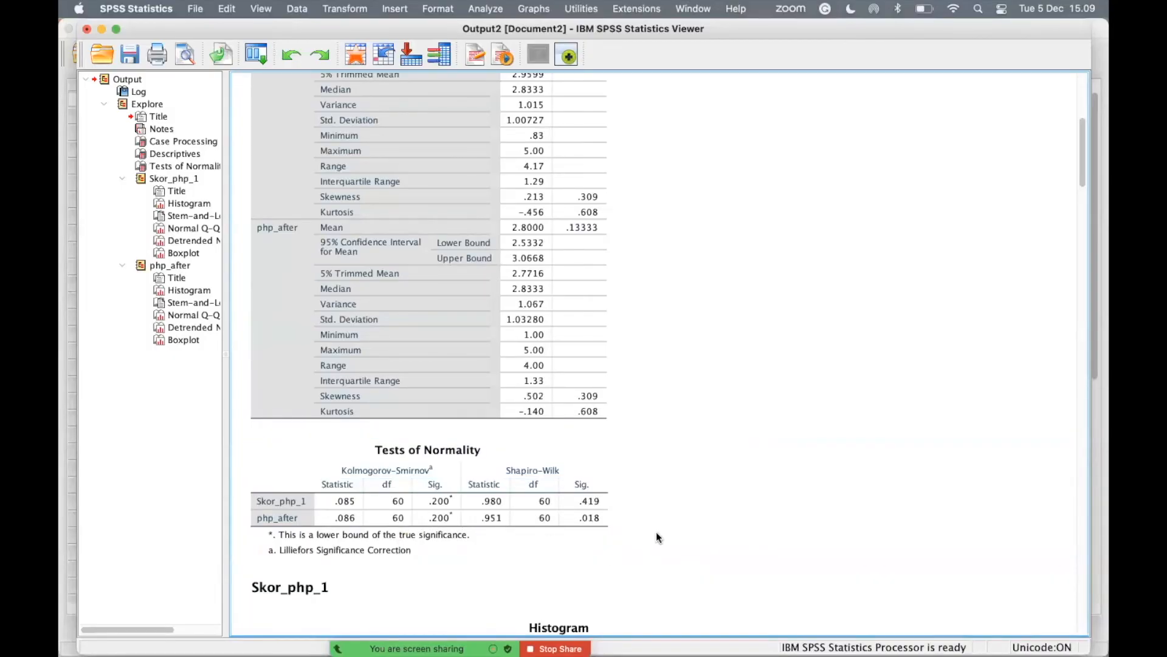
Run a Paired-Samples T Test with Skor_php_1 as the first variable and php_after as the second
left_click(484, 13)
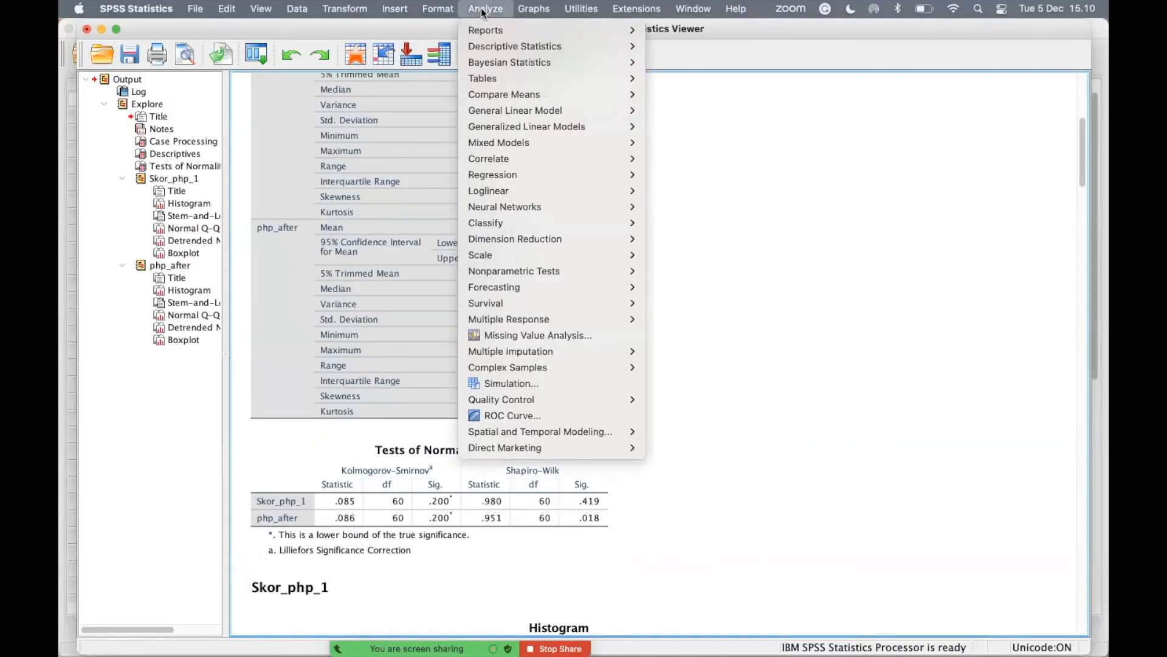
mouse_move(541, 98)
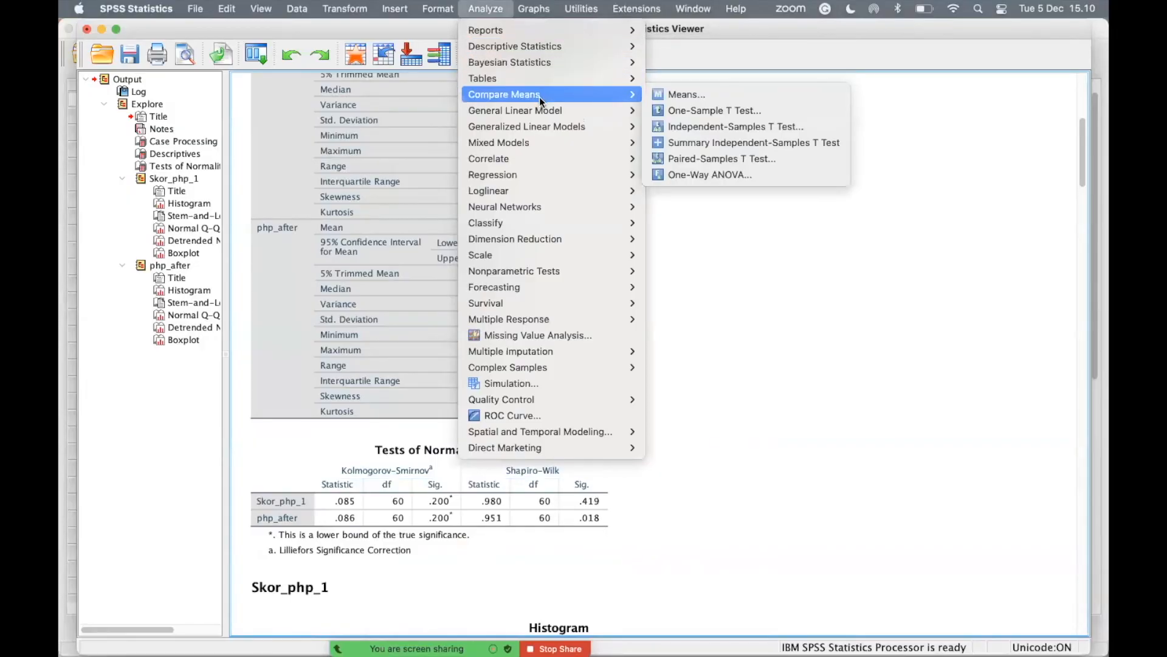
left_click(755, 158)
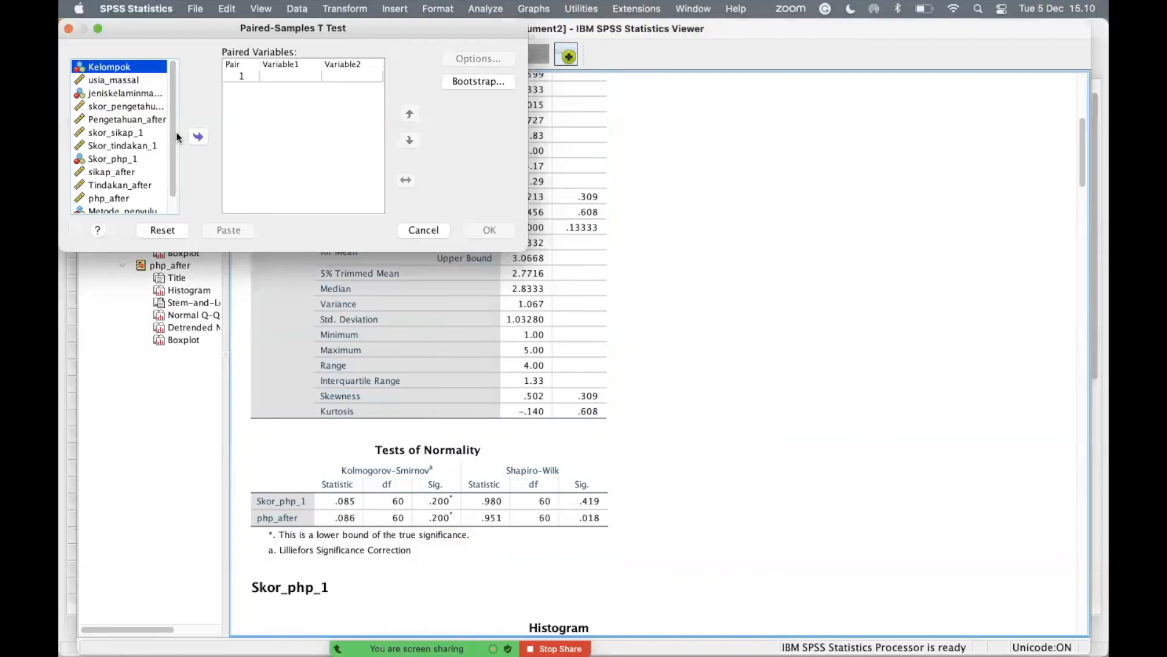
left_click(124, 158)
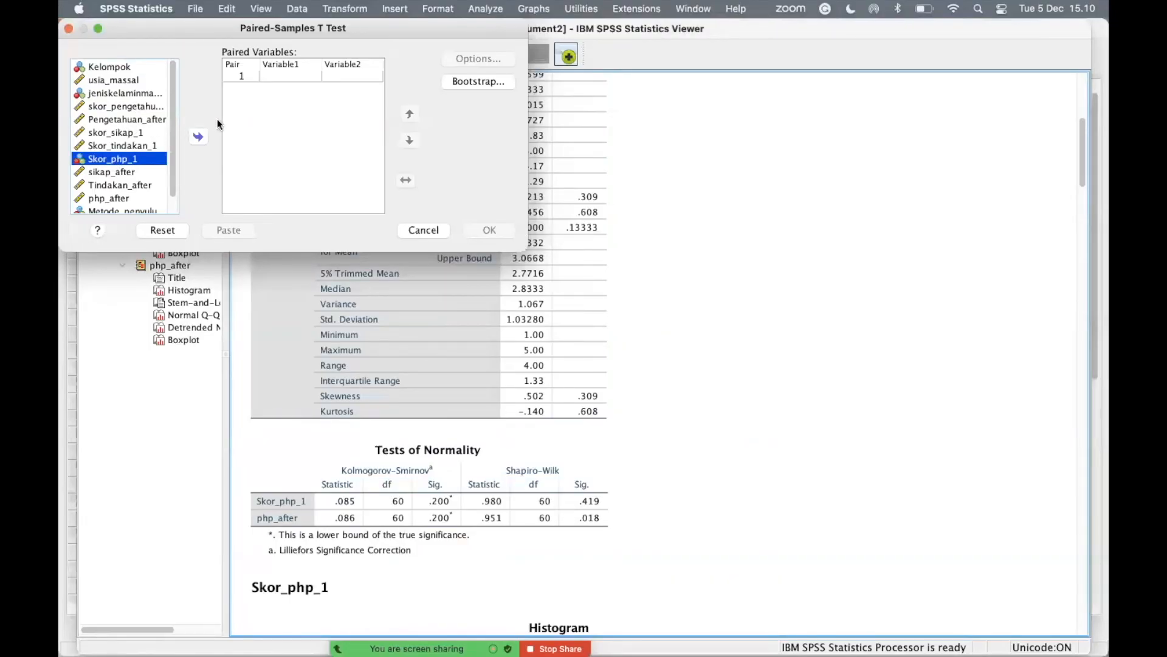
left_click(199, 138)
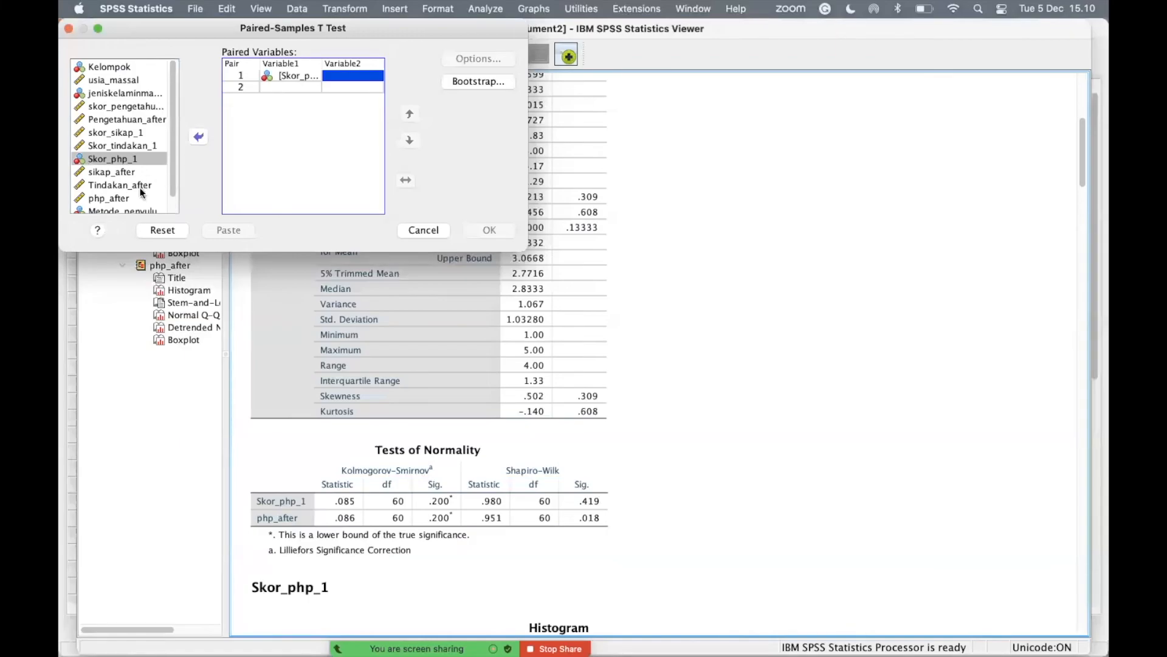
scroll(137, 198, "down", 1)
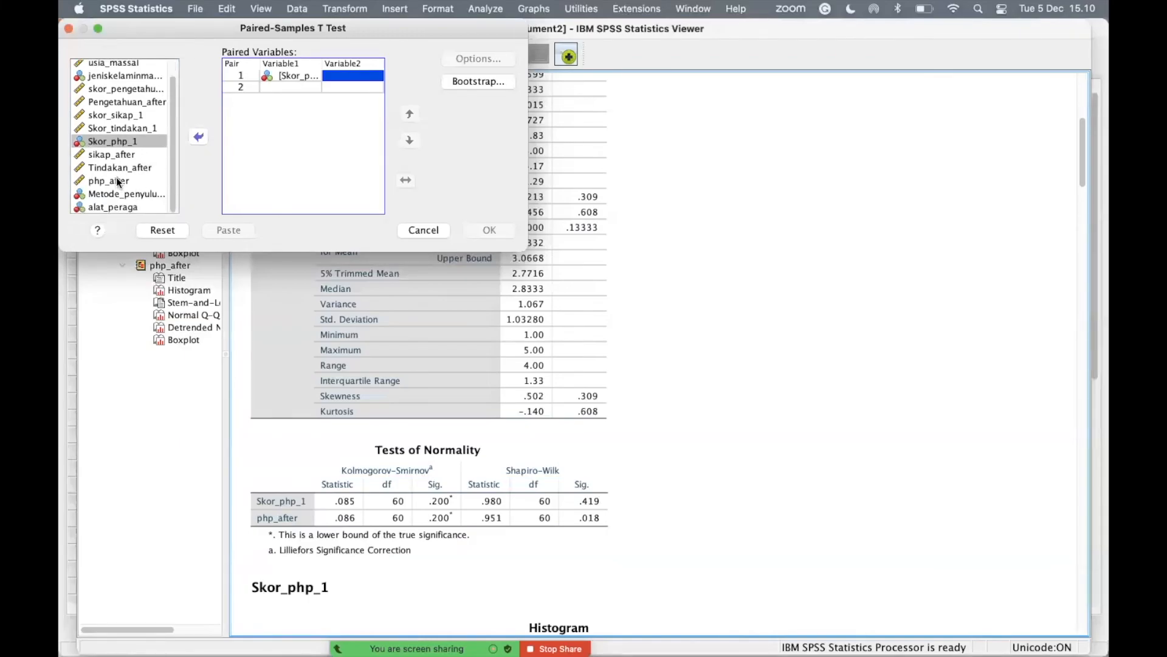
left_click(116, 179)
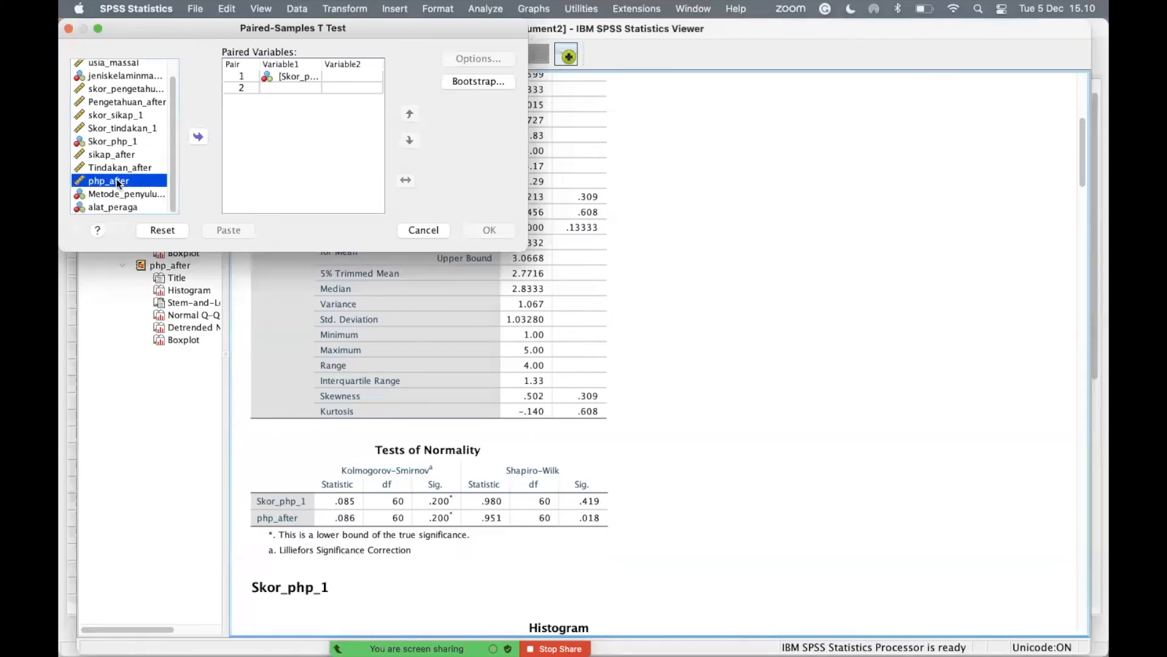
left_click(198, 137)
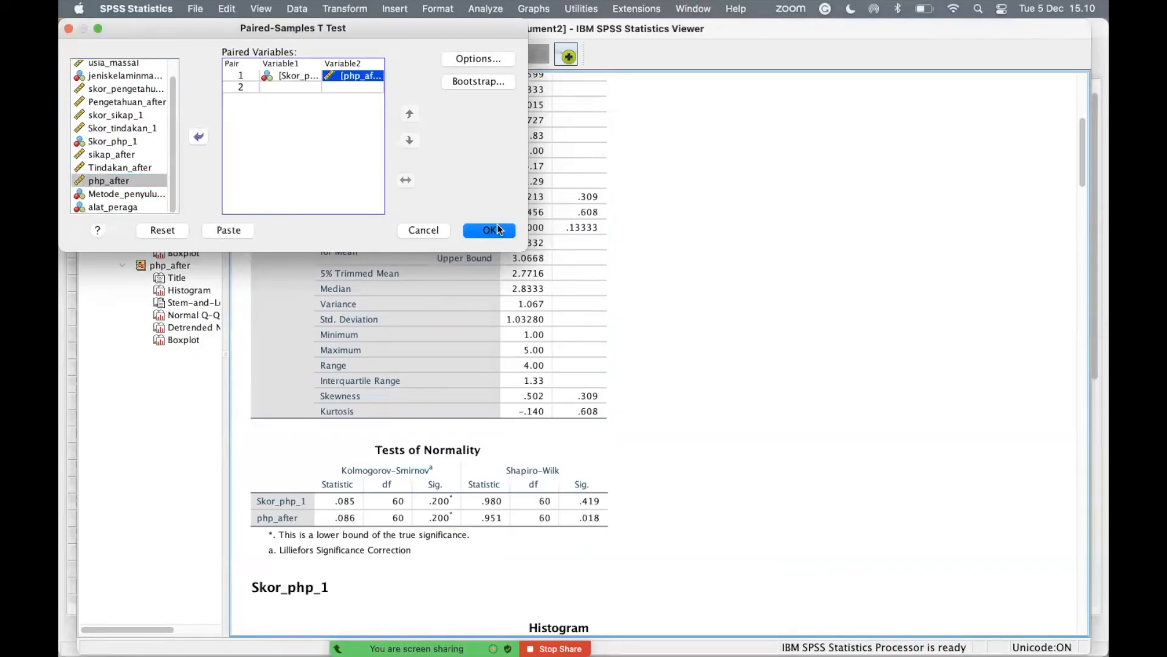
left_click(490, 230)
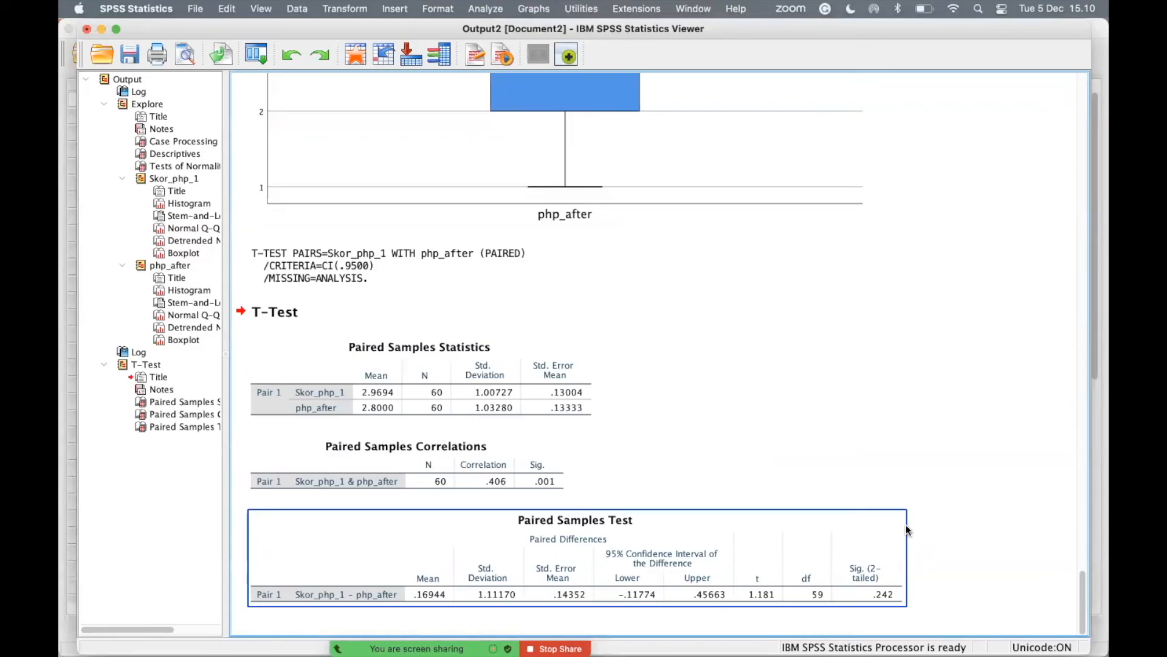
Examine the Paired Samples Test table, and switch to Document1 in Word to view the written-up results
left_click(897, 544)
key("super+Tab")
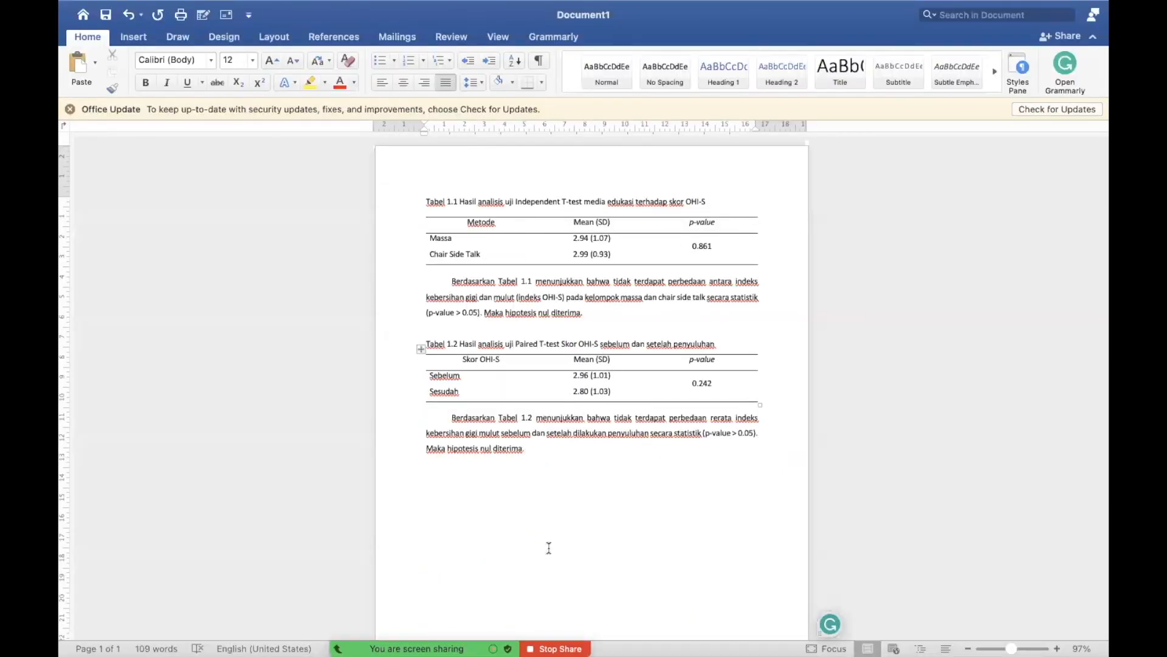